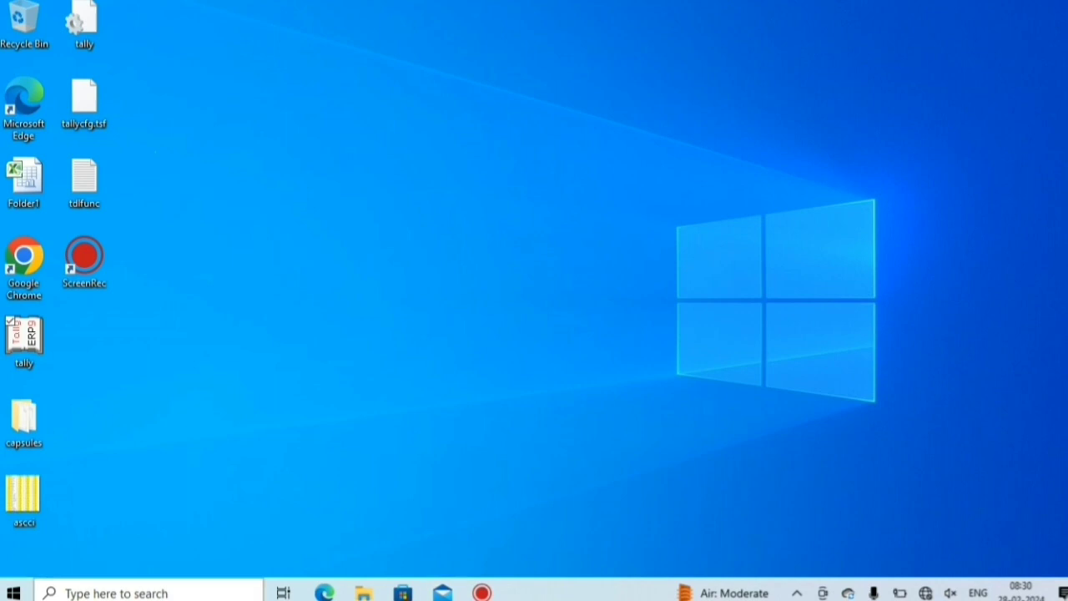
Search Windows for "word" and open Microsoft Word 2010.
click(126, 594)
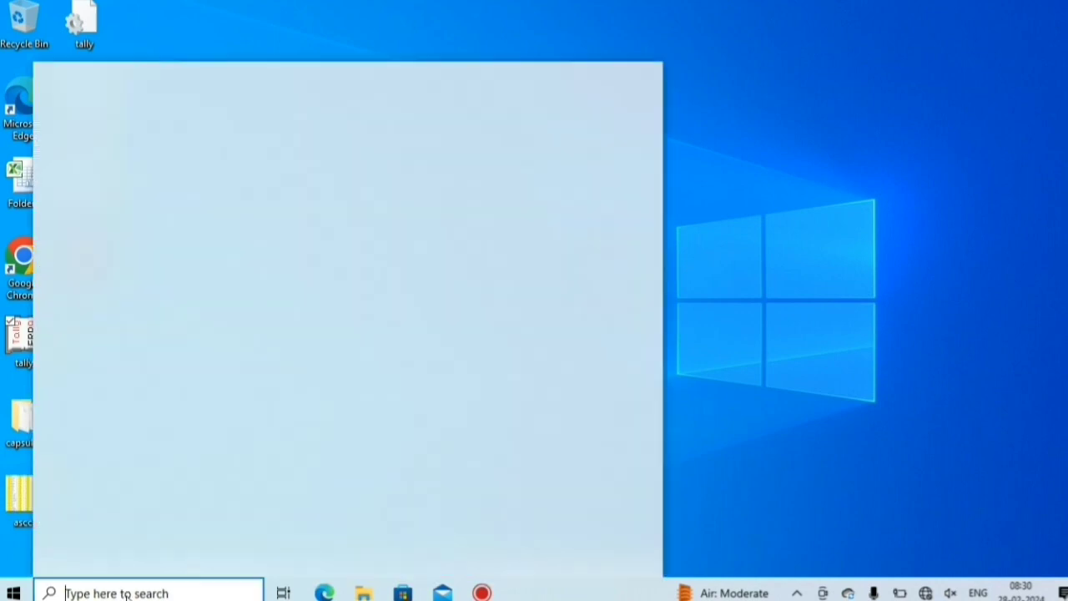
text(word)
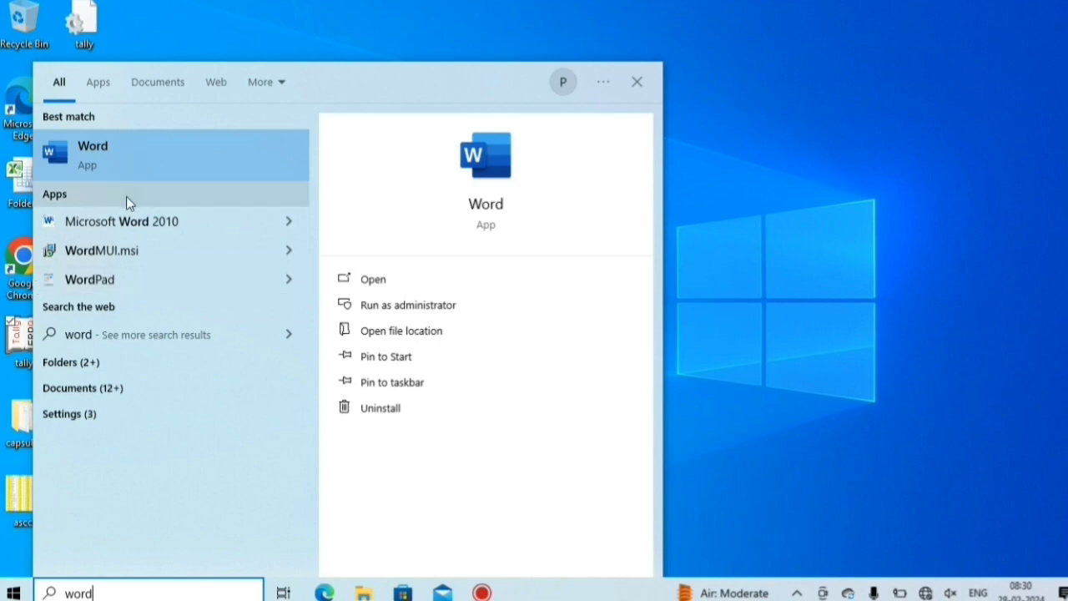
click(109, 221)
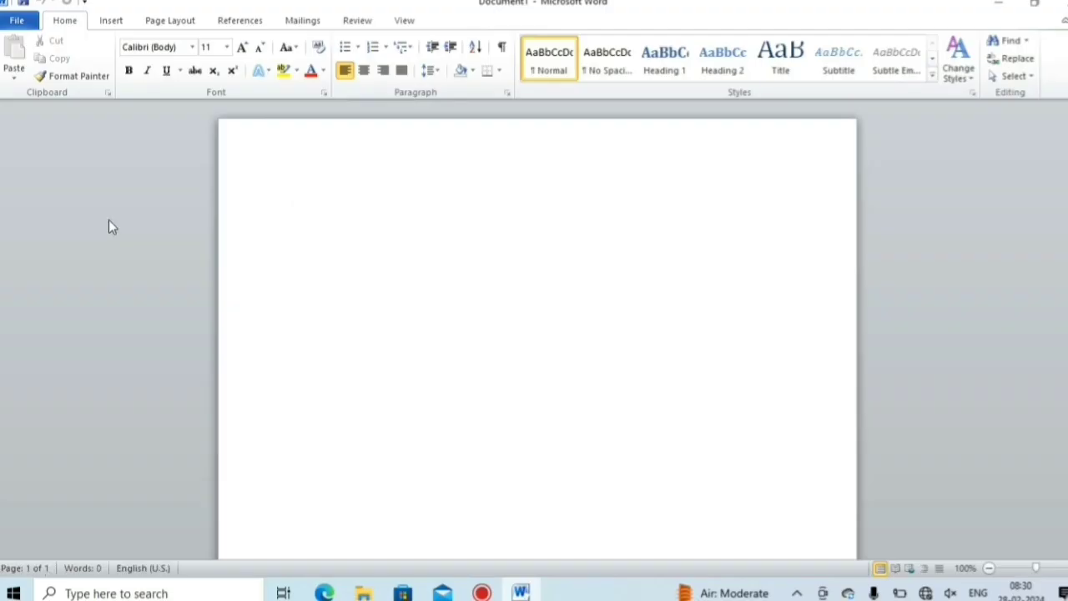
From the desktop, launch a second Word document by running "winword" and maximize its window.
key(super+d)
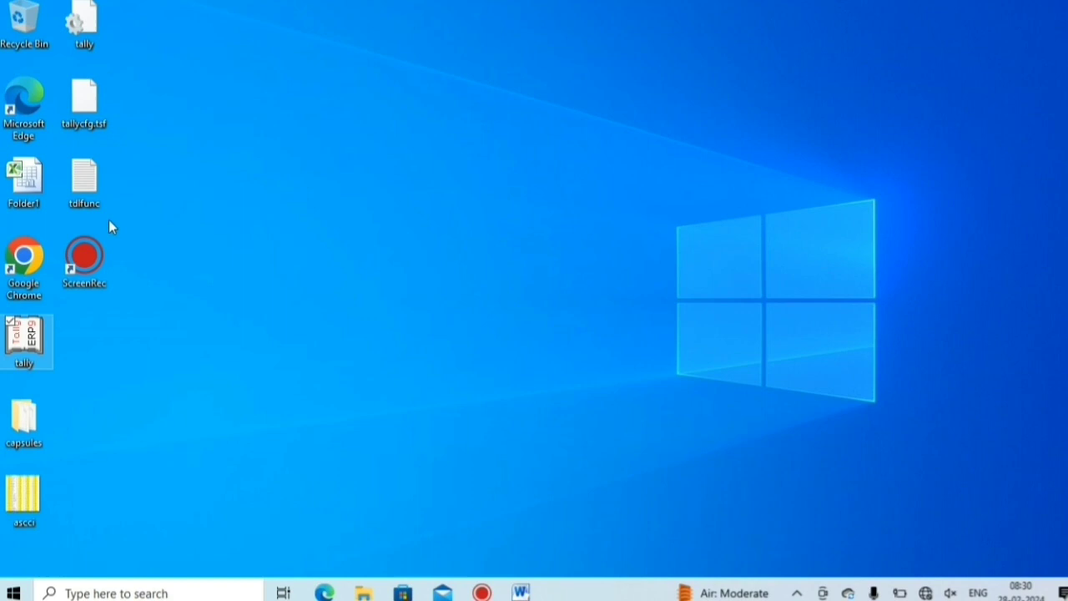
key(super+r)
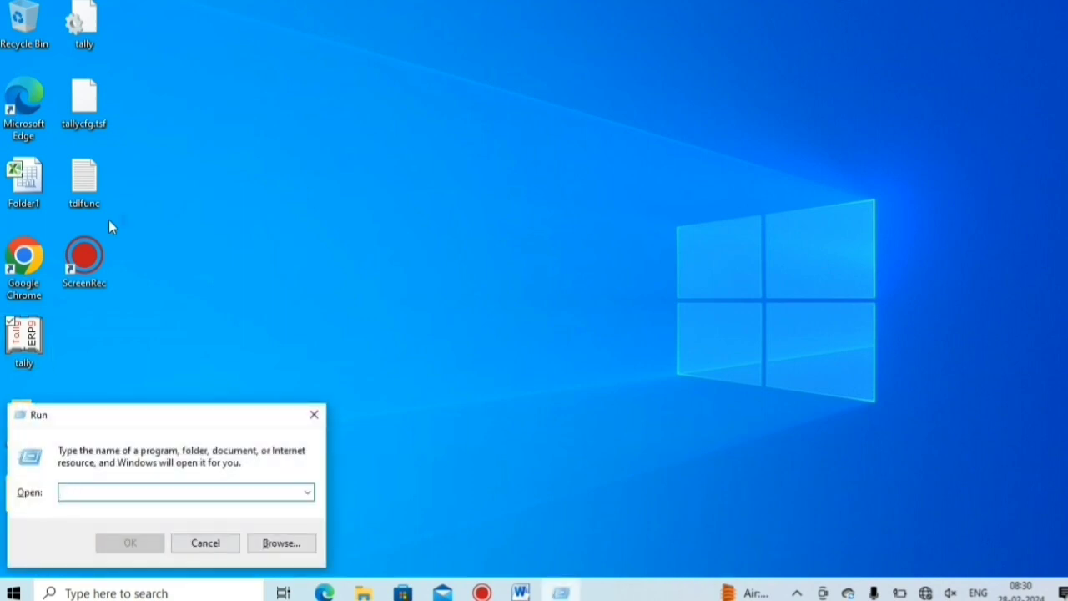
text(w)
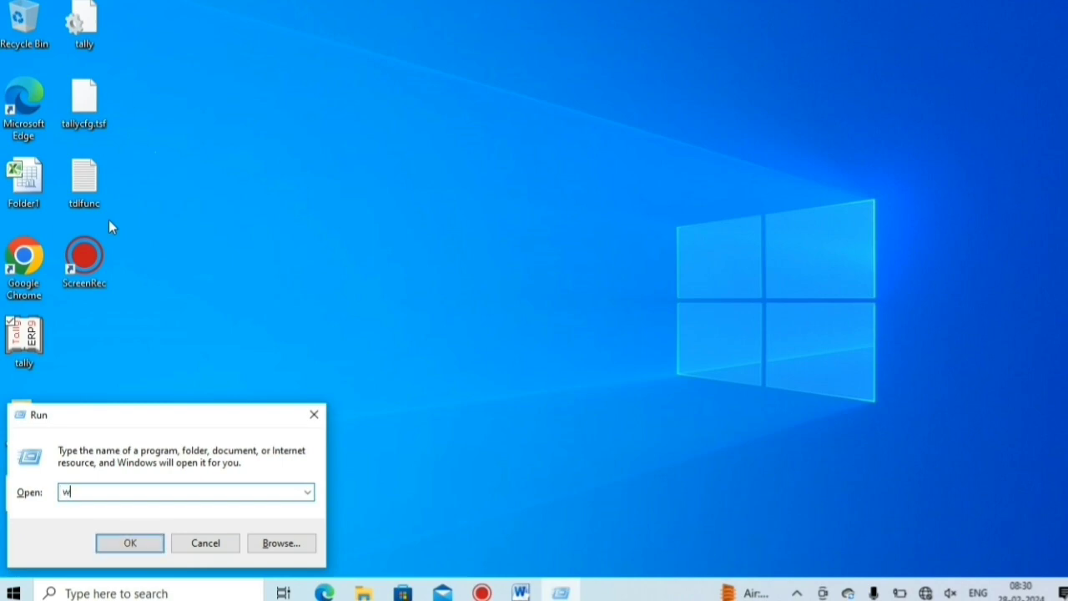
text(inword)
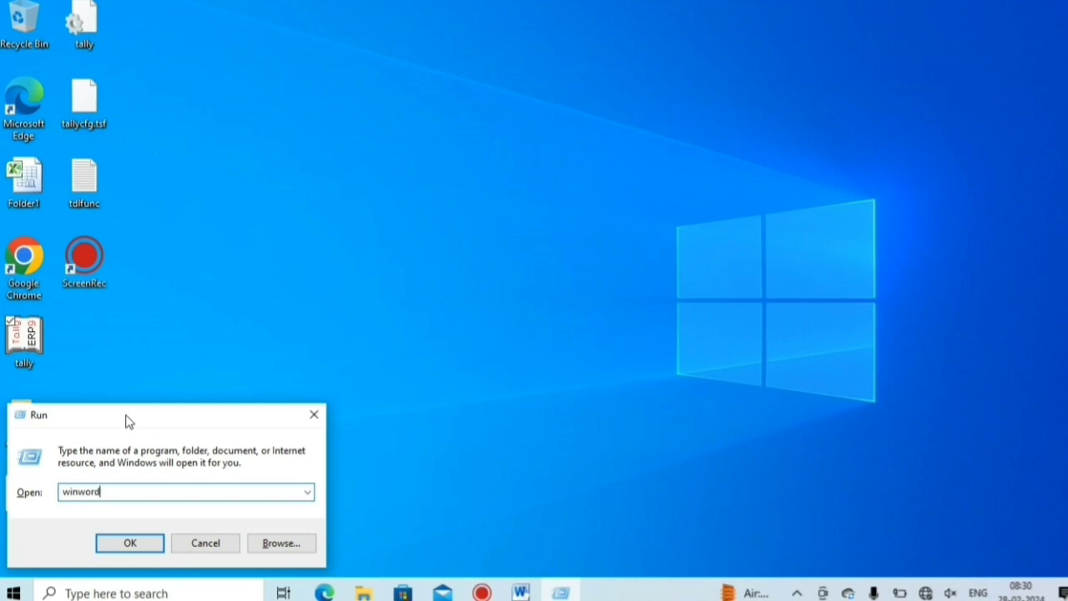
click(138, 544)
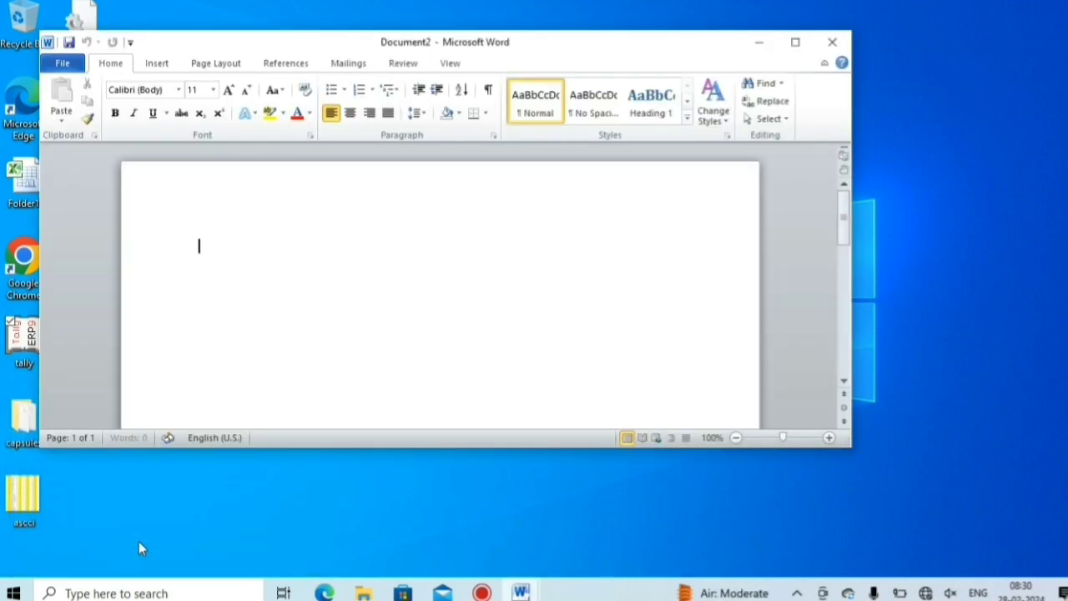
click(795, 42)
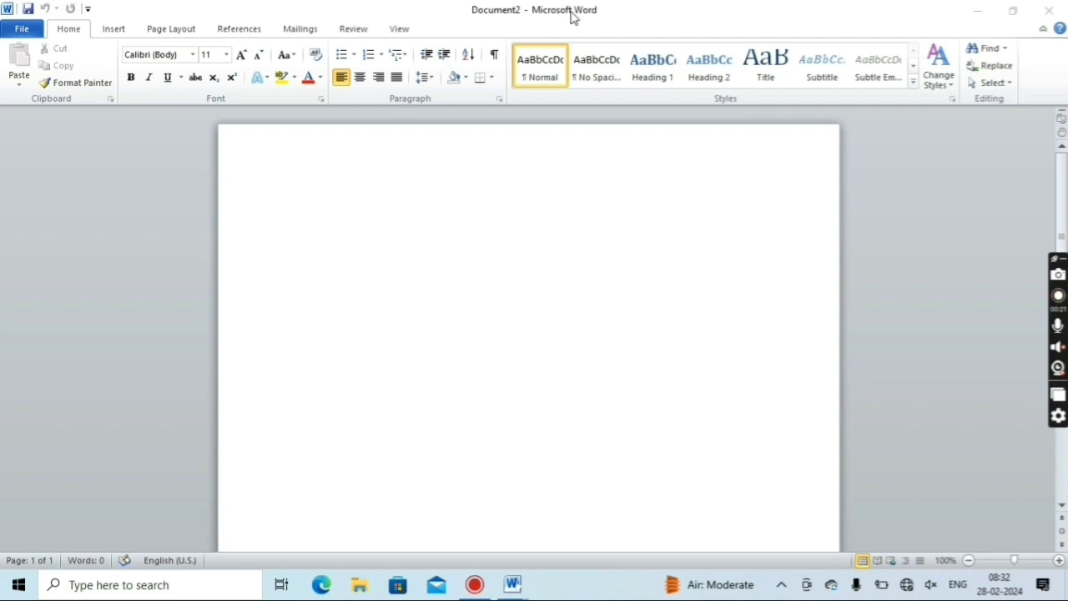
Minimize the Document2 window and bring it back, and restore it down to a smaller size and maximize it again.
click(978, 14)
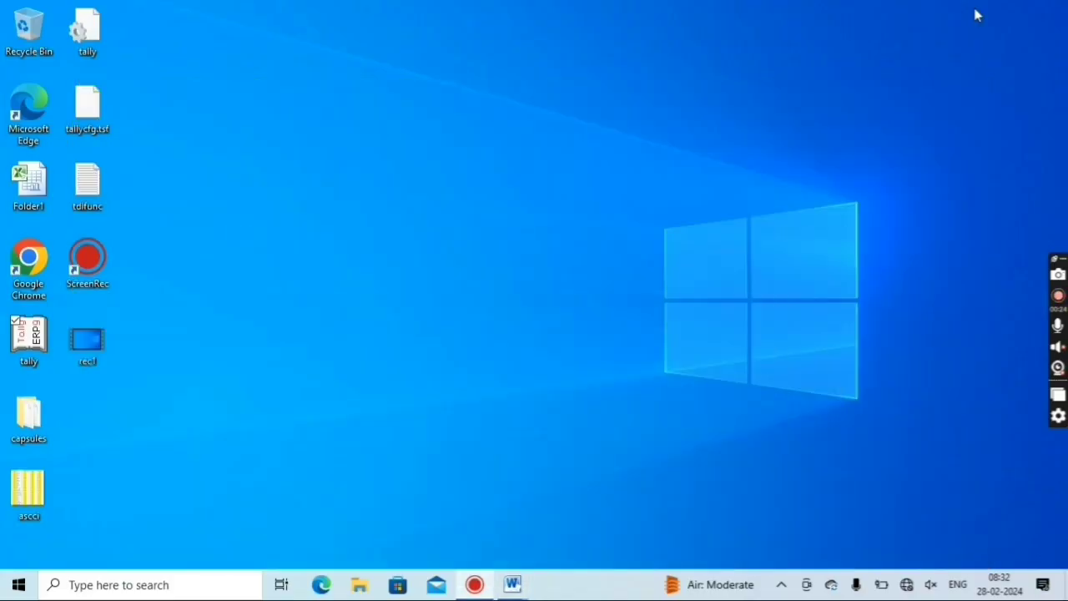
mouse_move(511, 586)
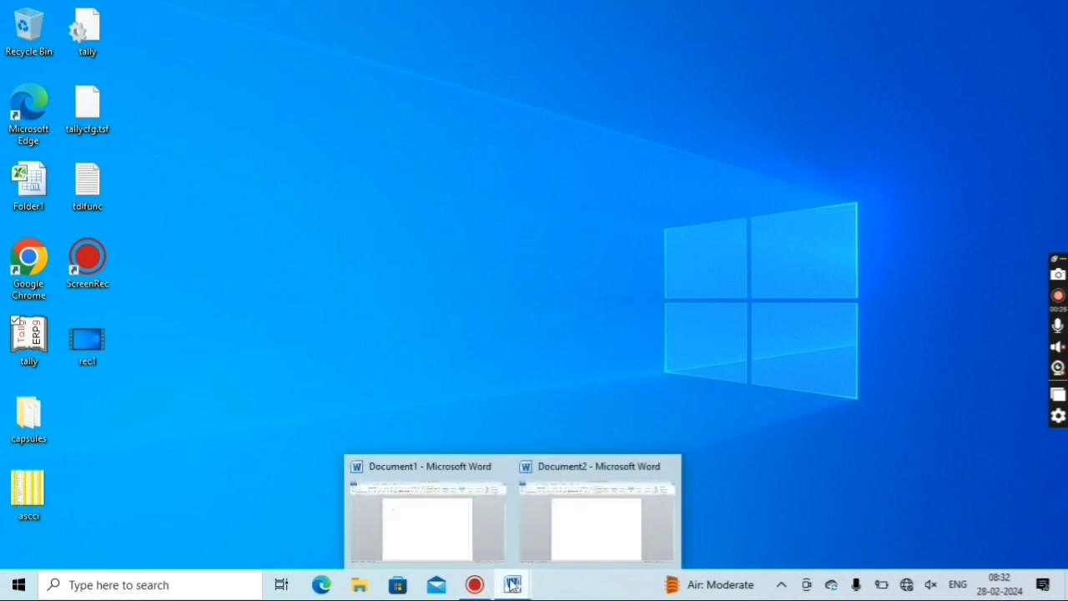
click(563, 549)
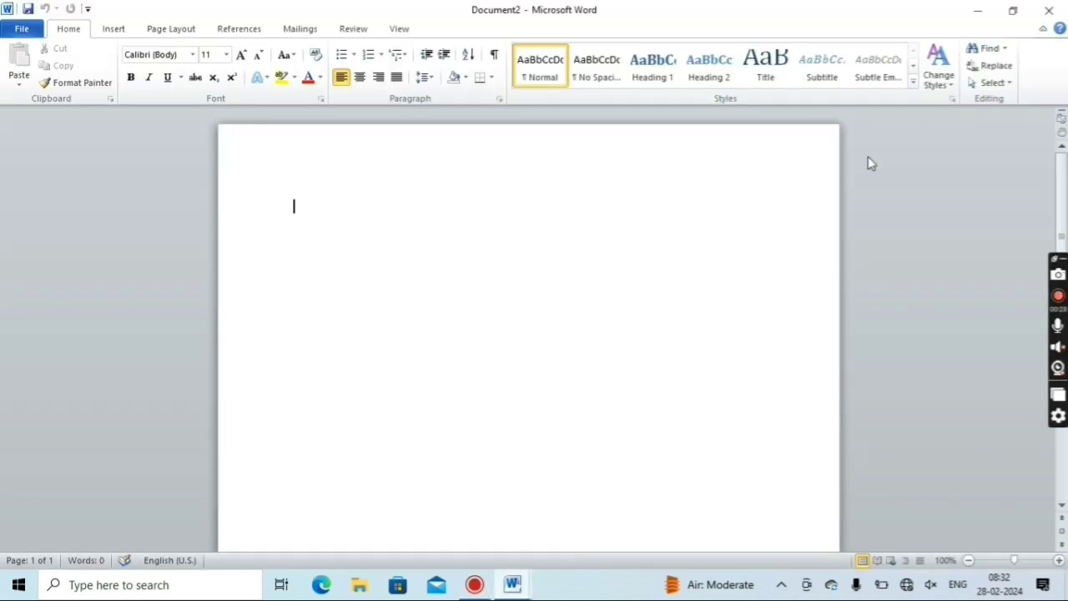
click(1014, 11)
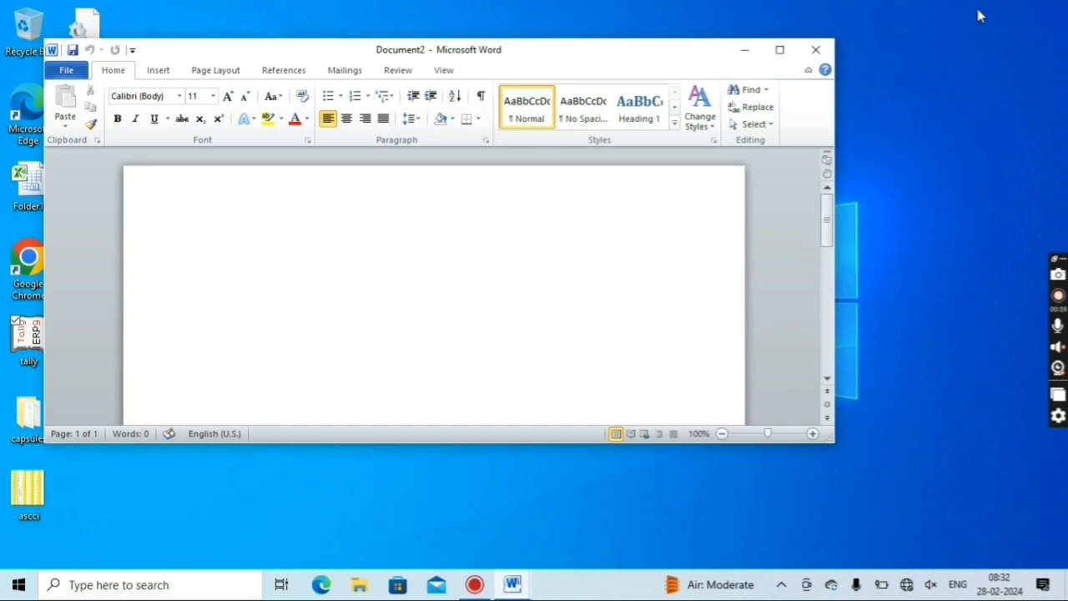
click(779, 52)
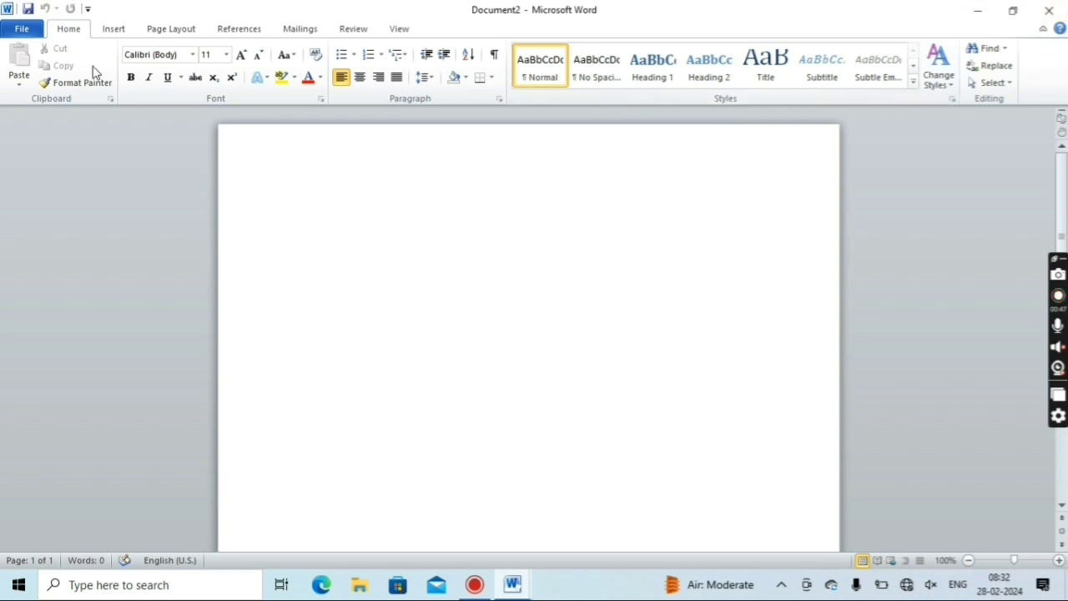
Examine the file commands and information about Document2, and return to the editing page.
click(34, 37)
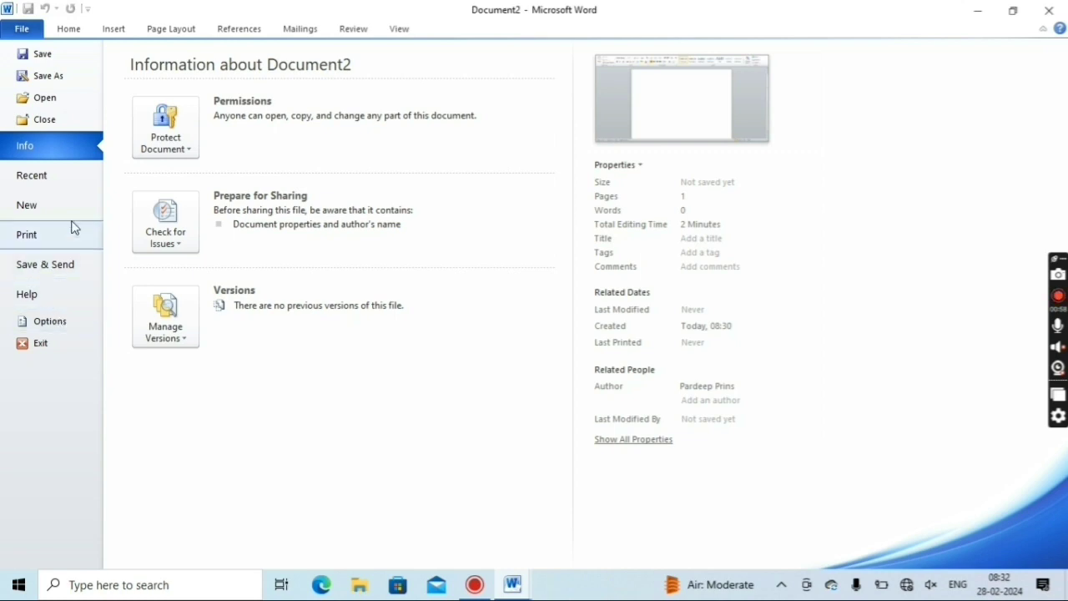
click(70, 30)
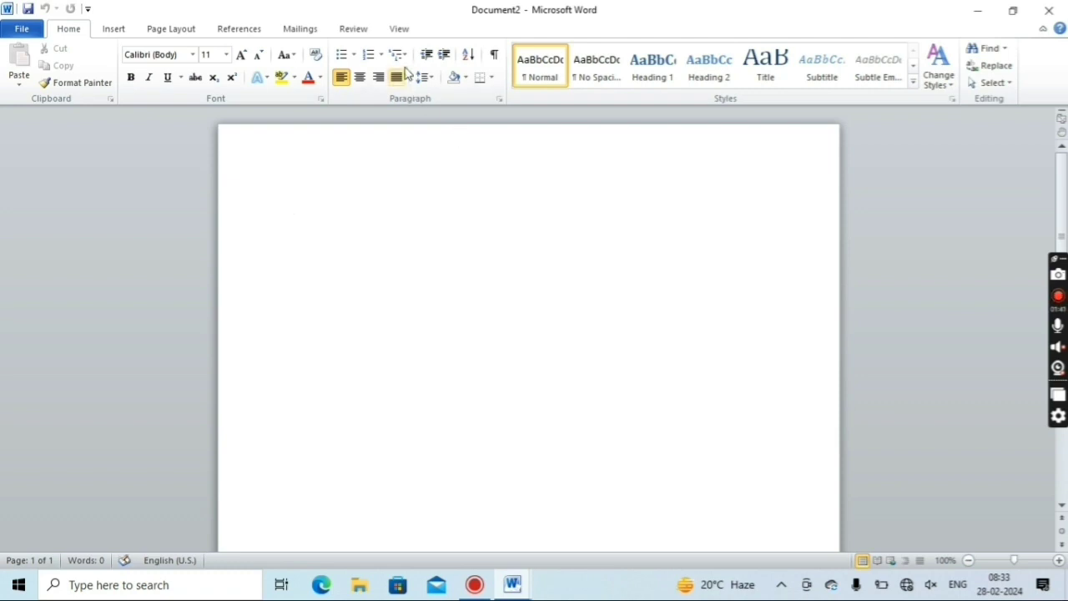
Display the ruler in Document2 and look over the Insert commands.
click(364, 35)
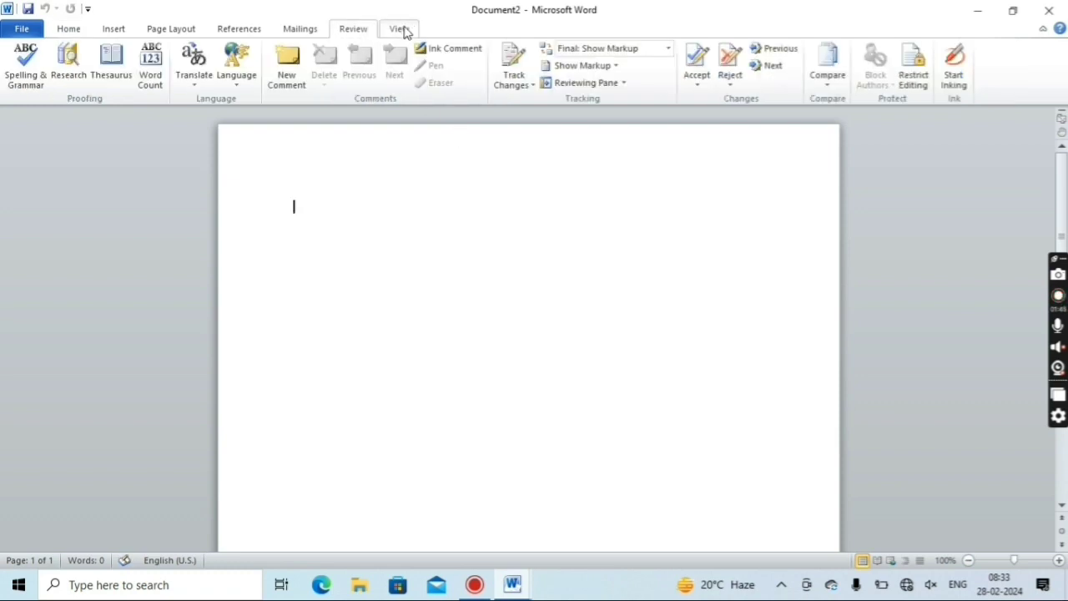
click(404, 30)
click(198, 48)
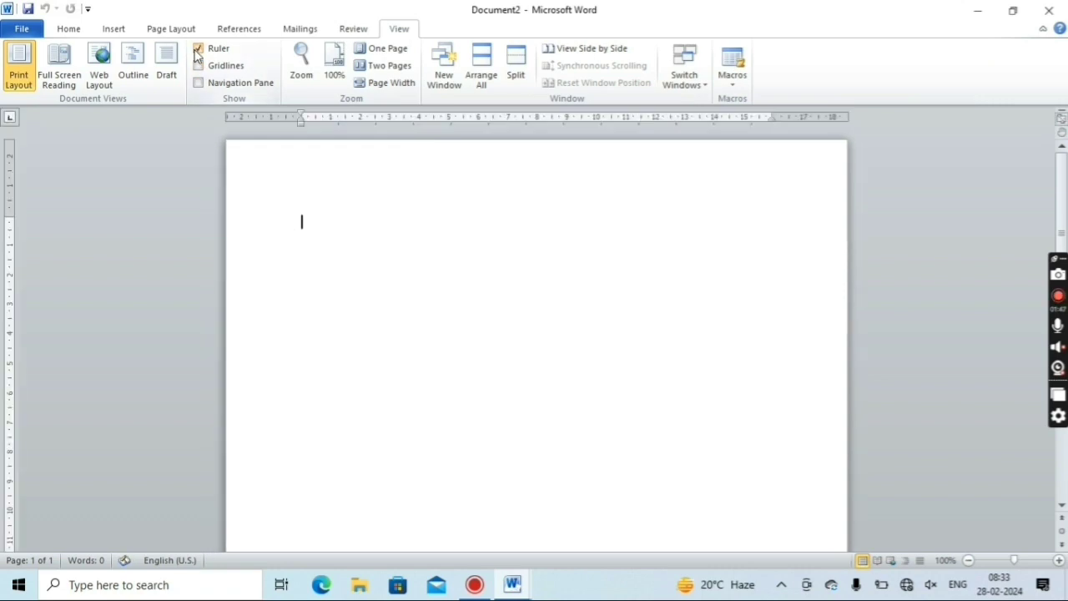
click(118, 32)
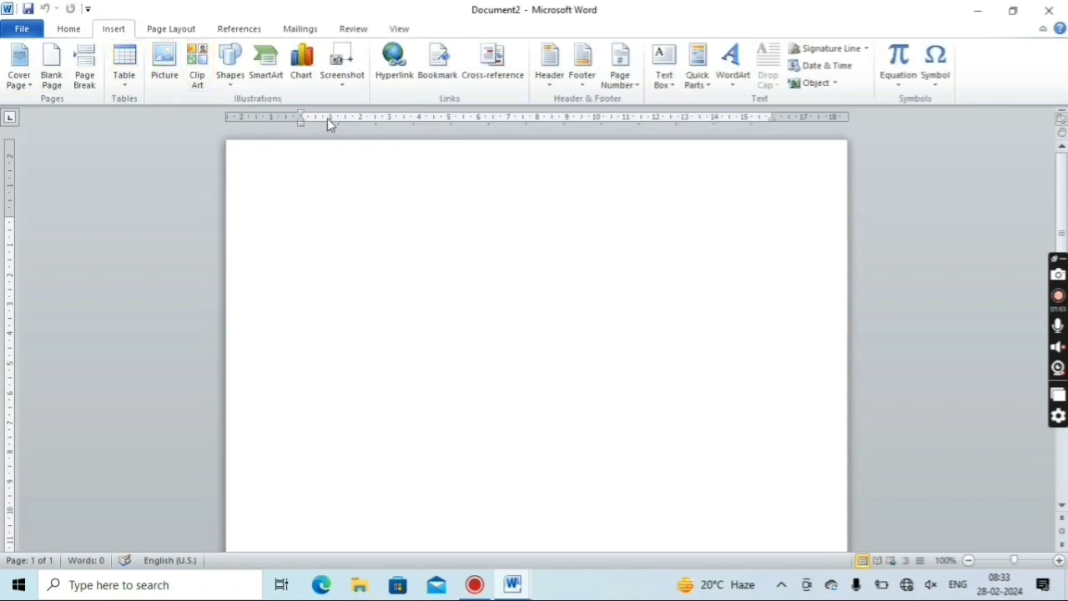
click(71, 31)
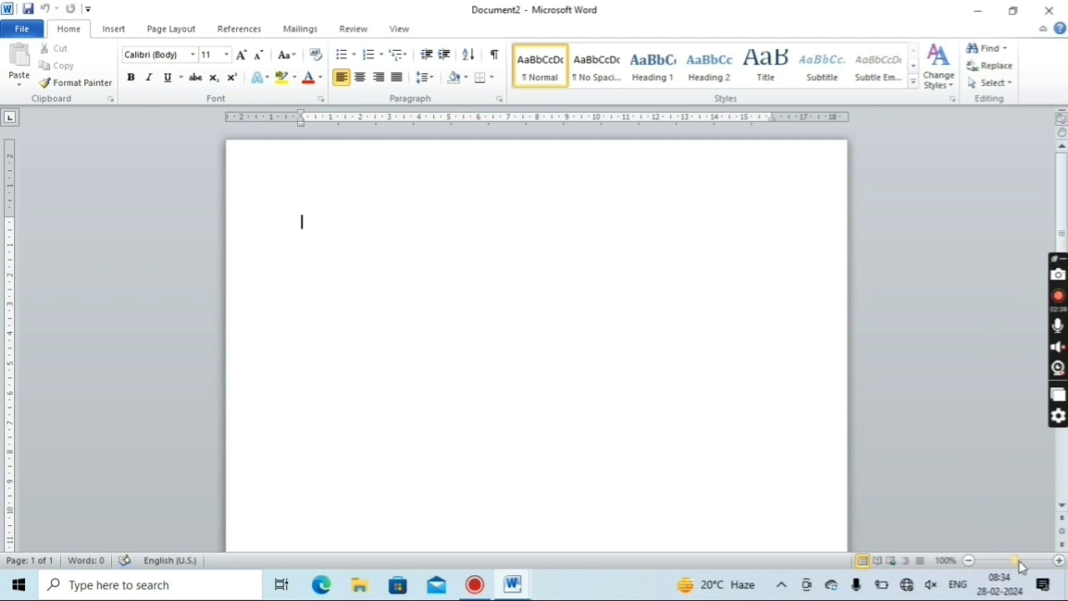
Zoom the blank page in to 196%, out to 59%, and back to 91%.
drag(1018, 563, 1028, 567)
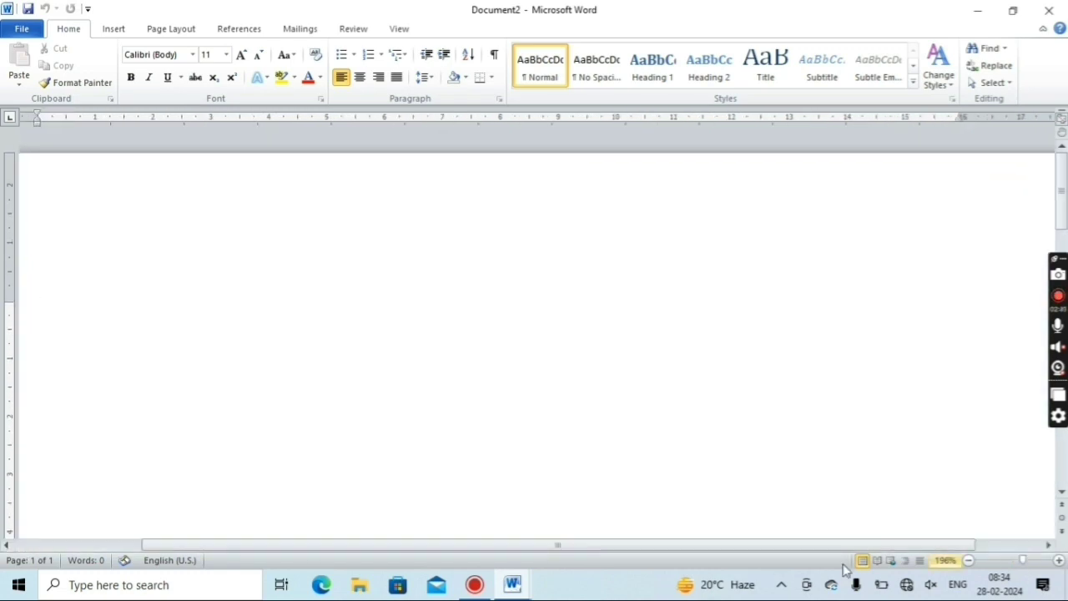
drag(795, 547, 878, 529)
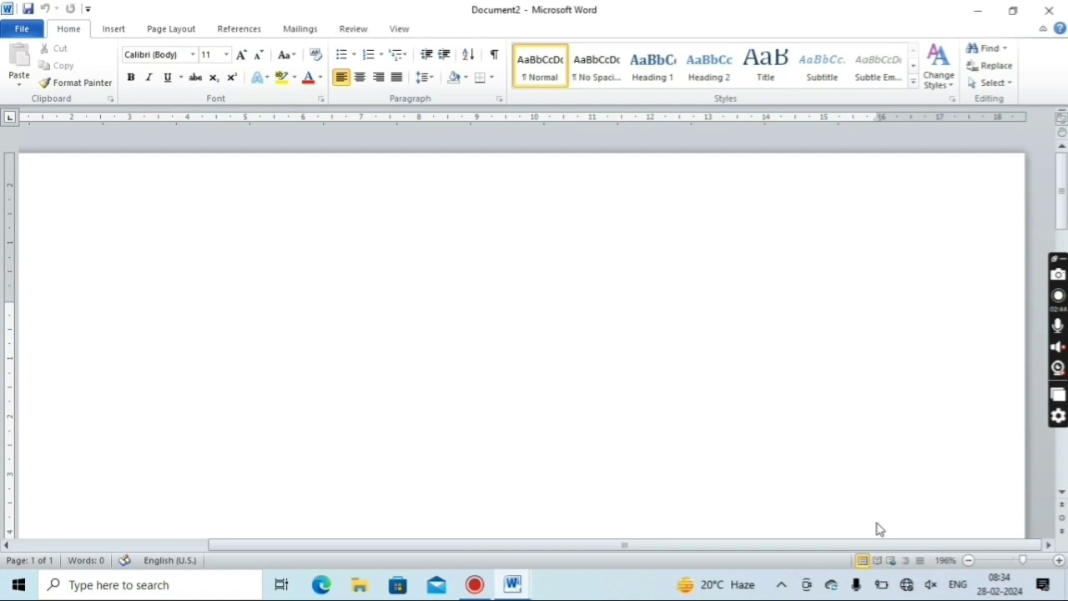
click(999, 562)
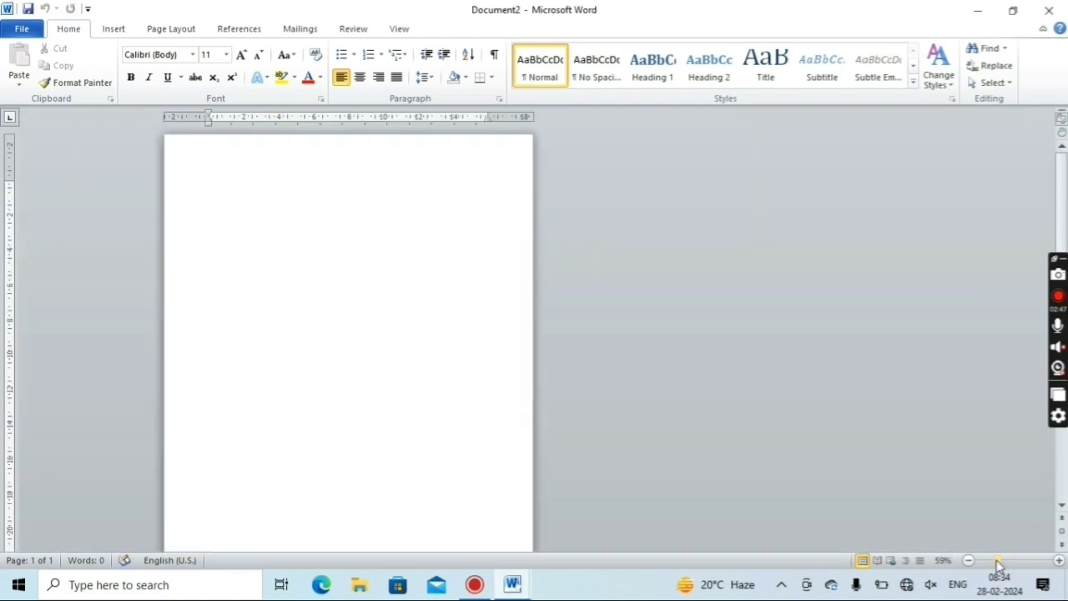
click(1012, 567)
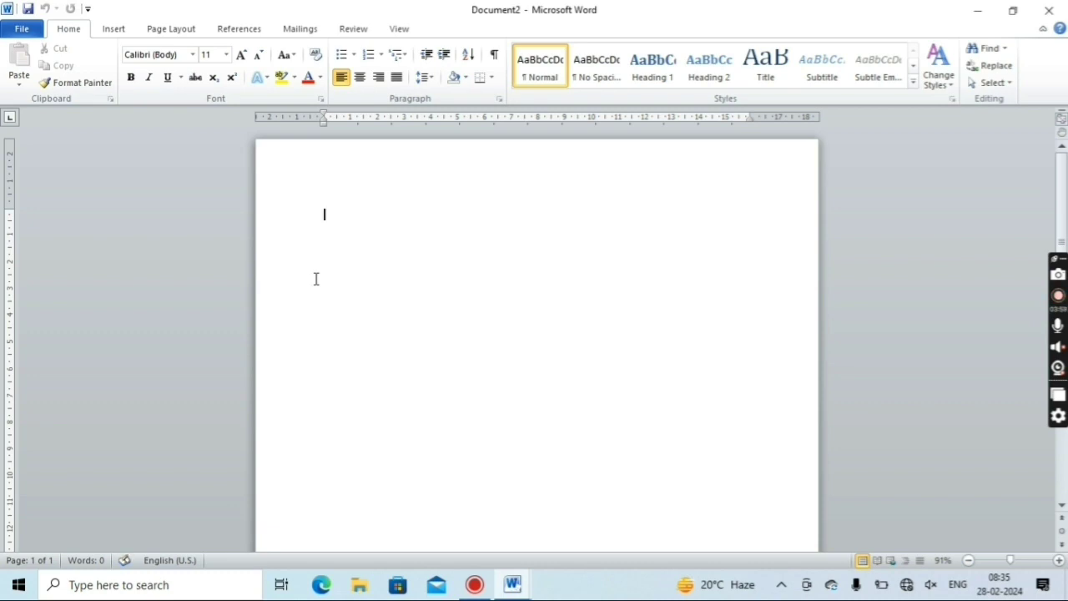
Try the =rand() function on the blank page to generate sample text.
text(=rand)
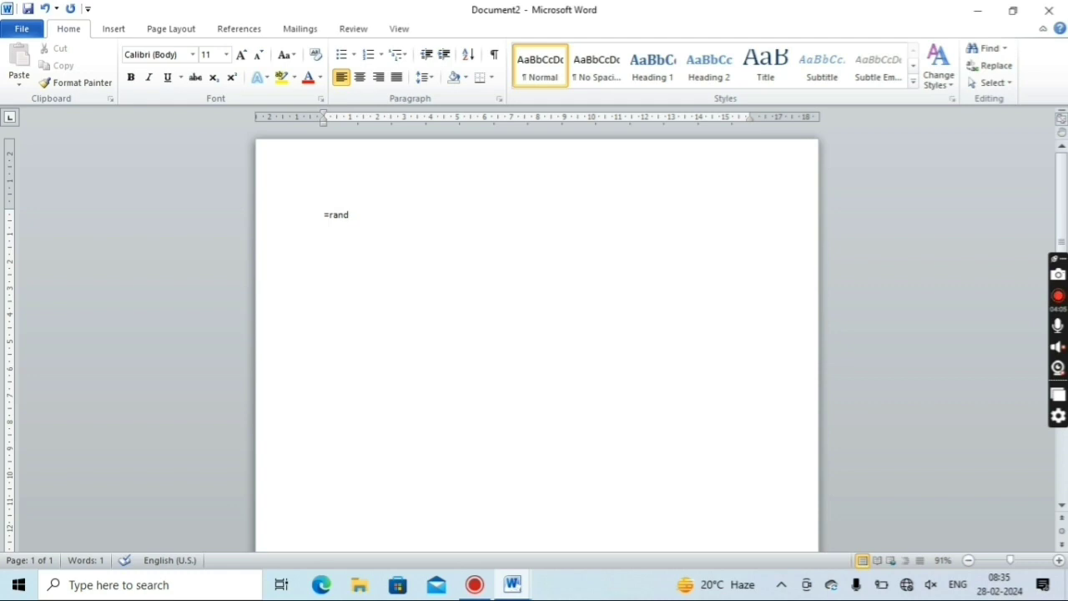
text(())
key(Return)
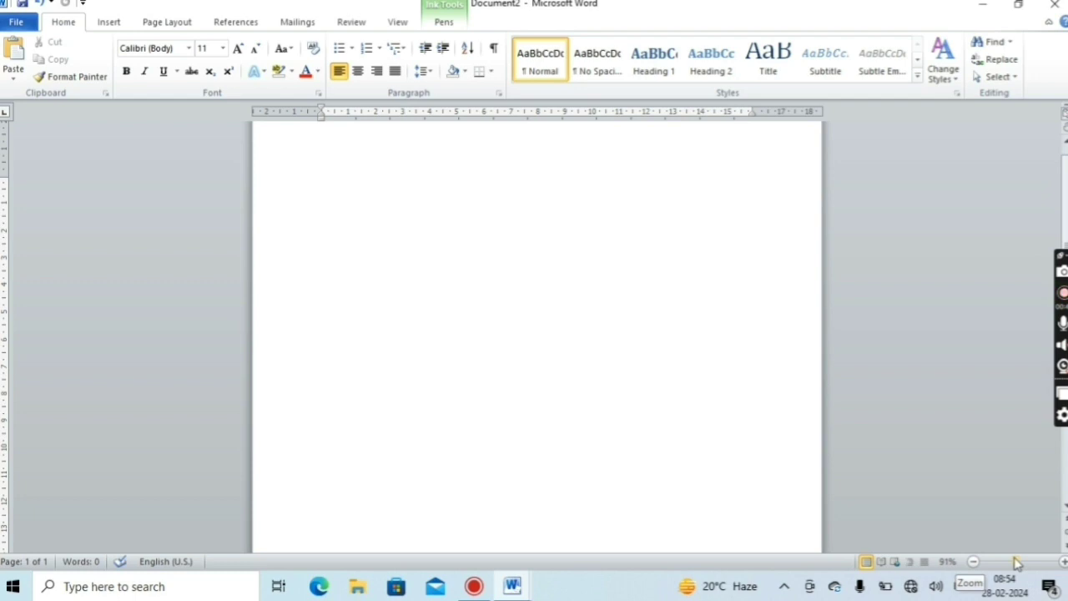
Zoom the page in to 164% and reset the document view to 100%.
mouse_move(1016, 565)
mouse_down()
mouse_move(977, 561)
mouse_move(1059, 564)
mouse_move(1027, 565)
mouse_up()
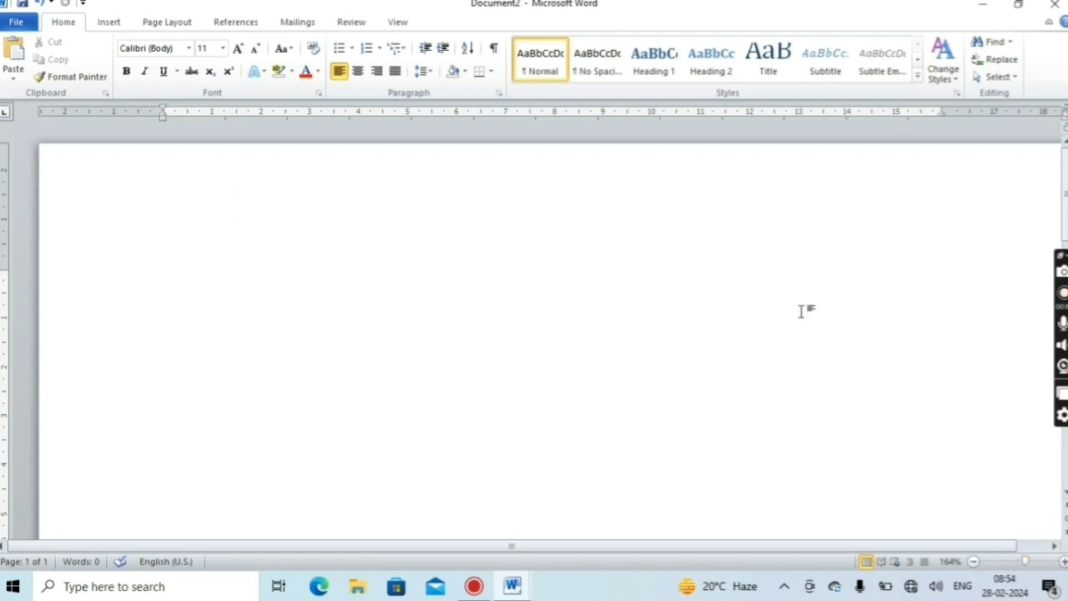
click(398, 23)
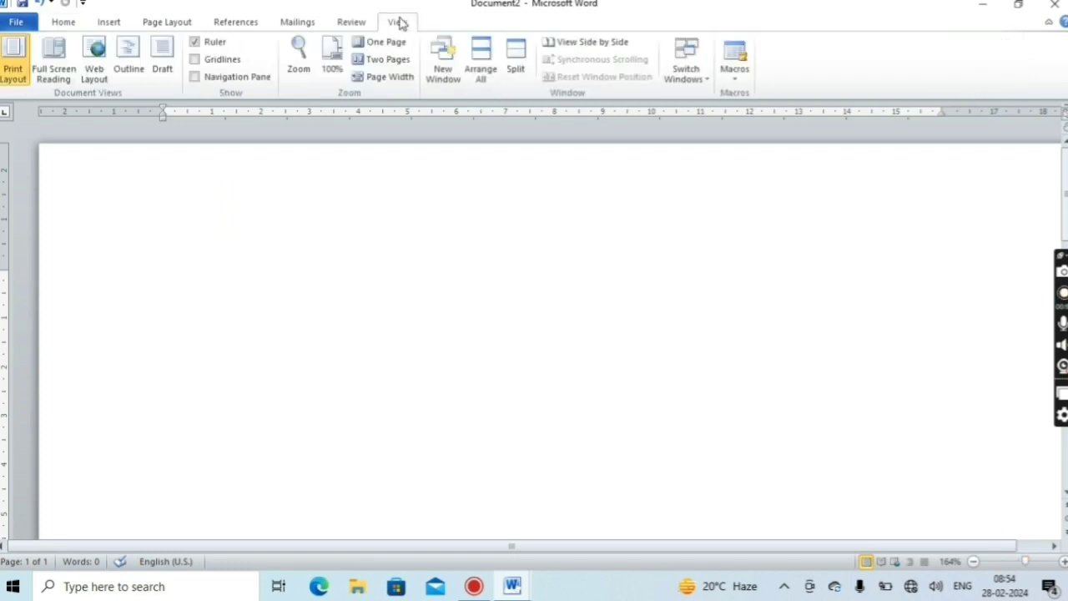
click(331, 55)
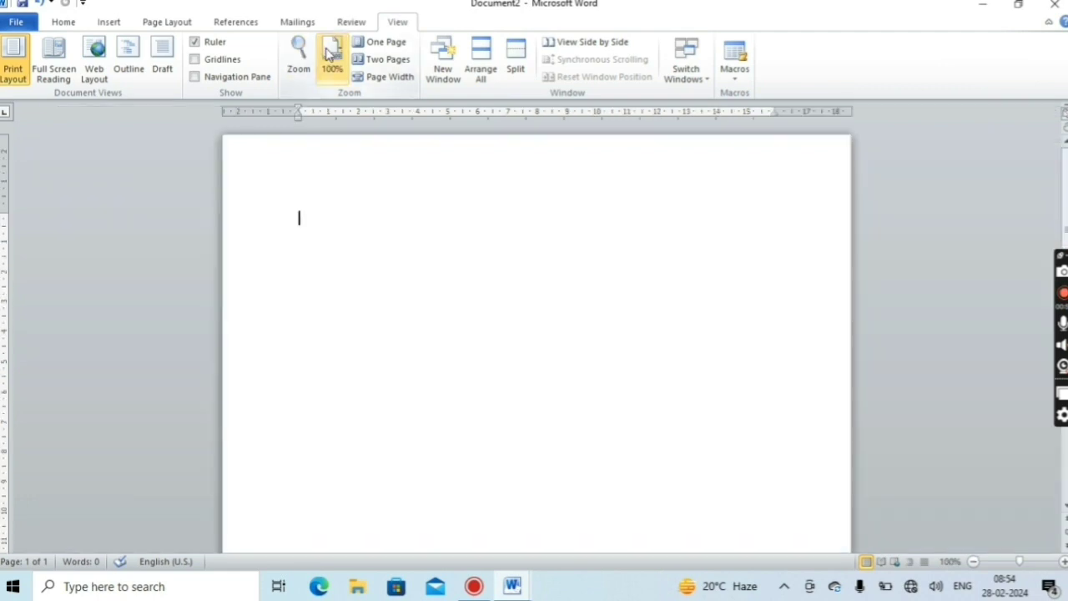
click(66, 23)
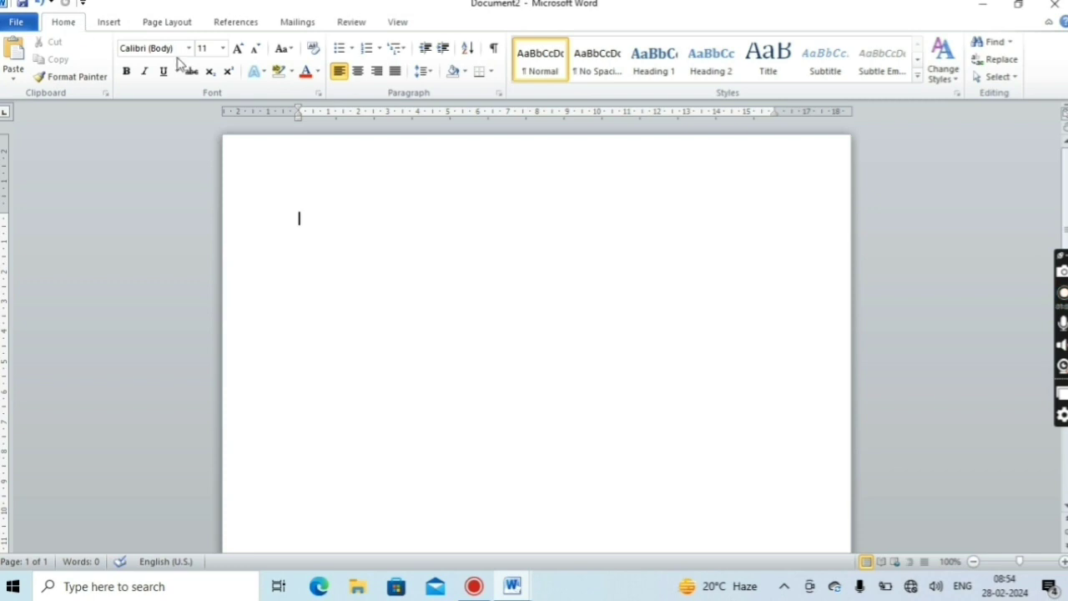
click(18, 25)
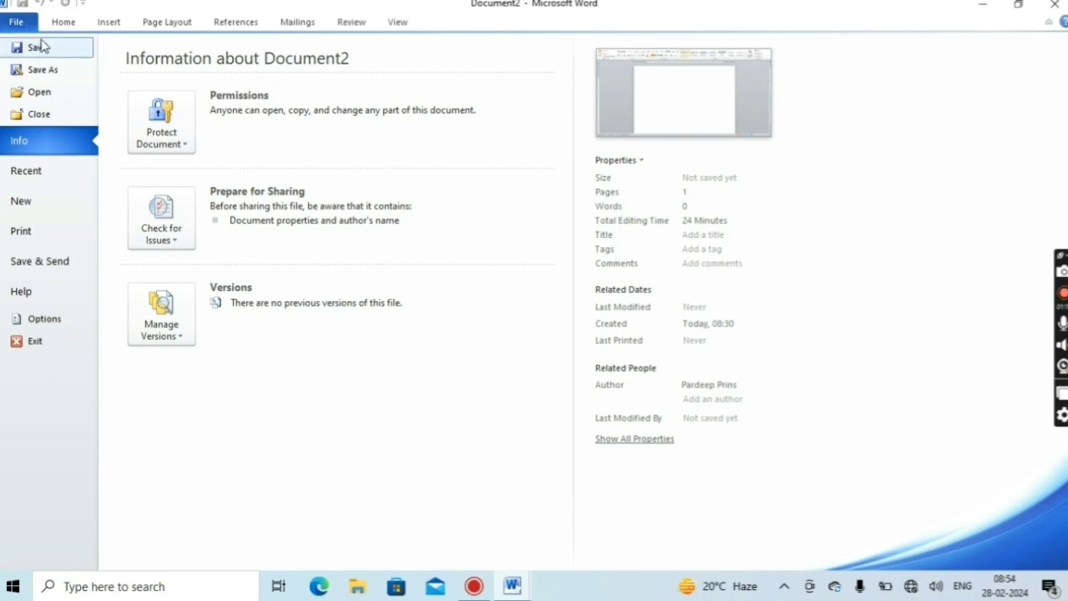
click(65, 23)
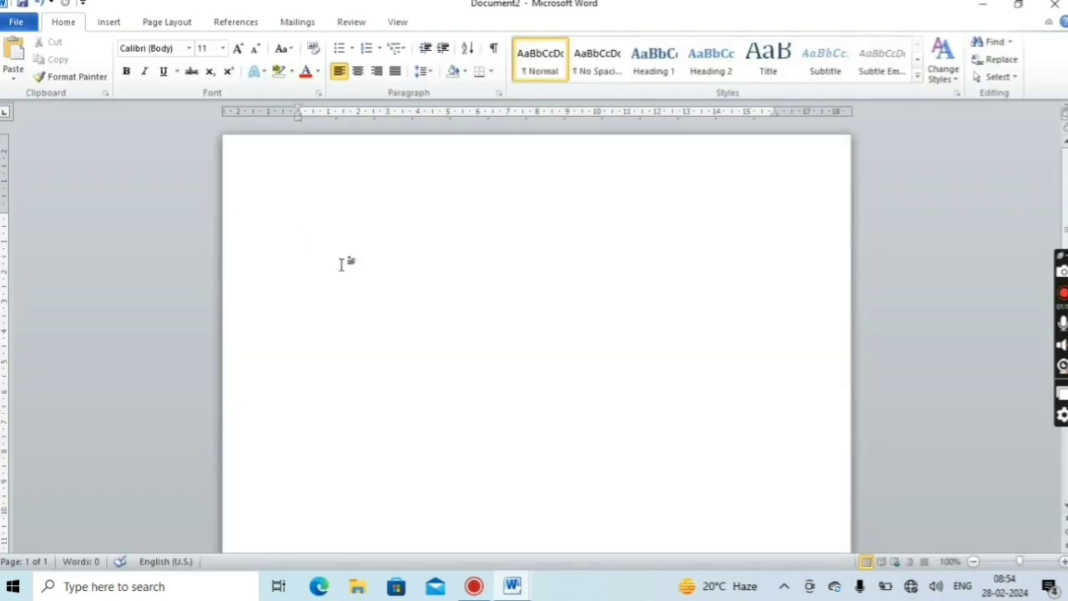
Fill the blank document with sample paragraphs using the =rand() function.
text(rand)
text(())
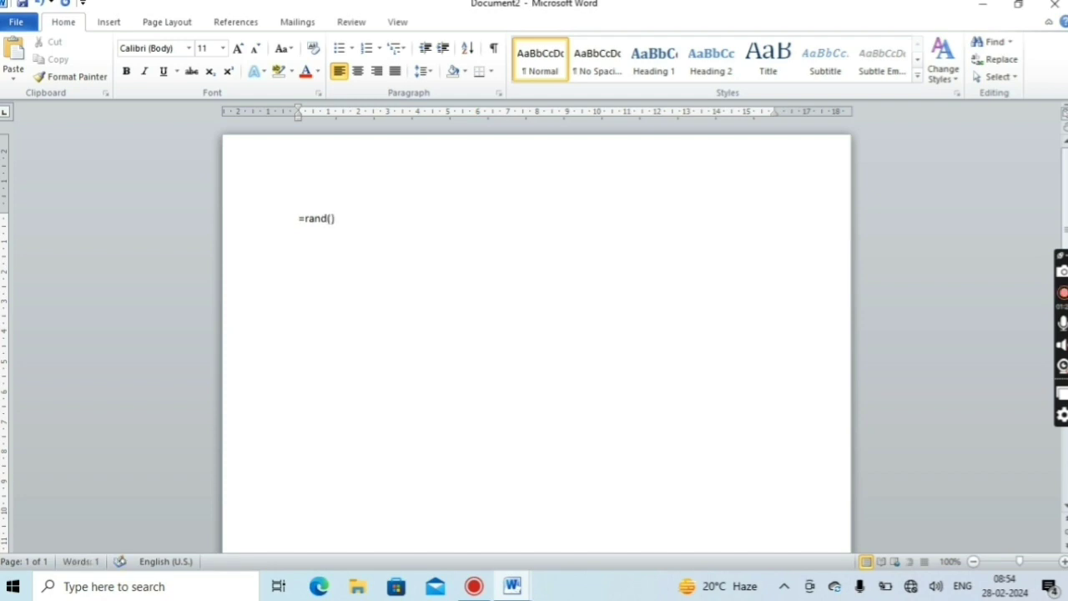
key(Return)
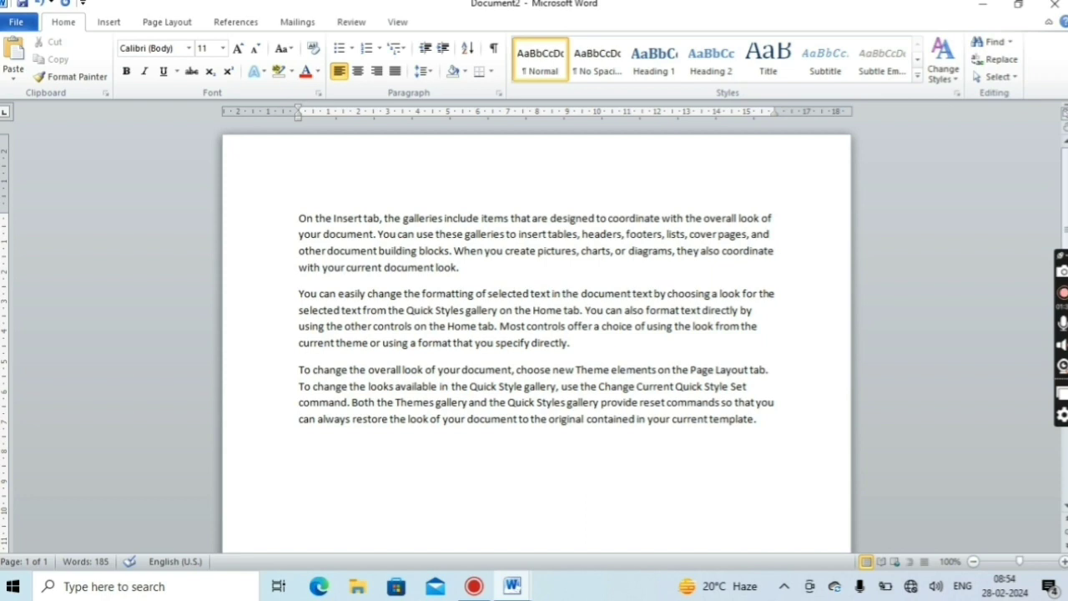
Save the document with the sample paragraphs as a Word Document named priya in the Documents folder.
click(17, 25)
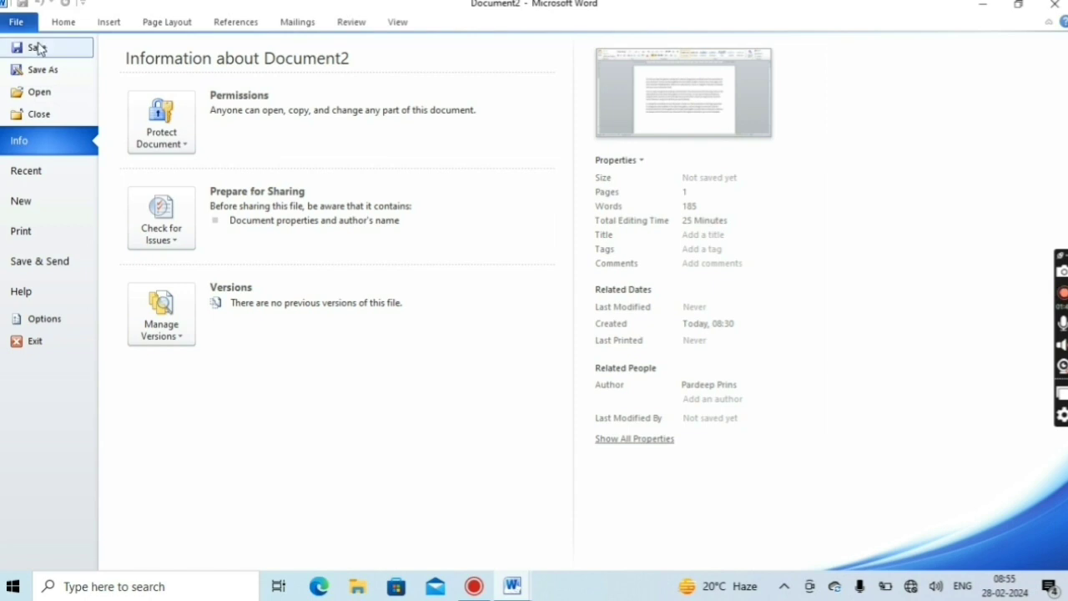
click(37, 48)
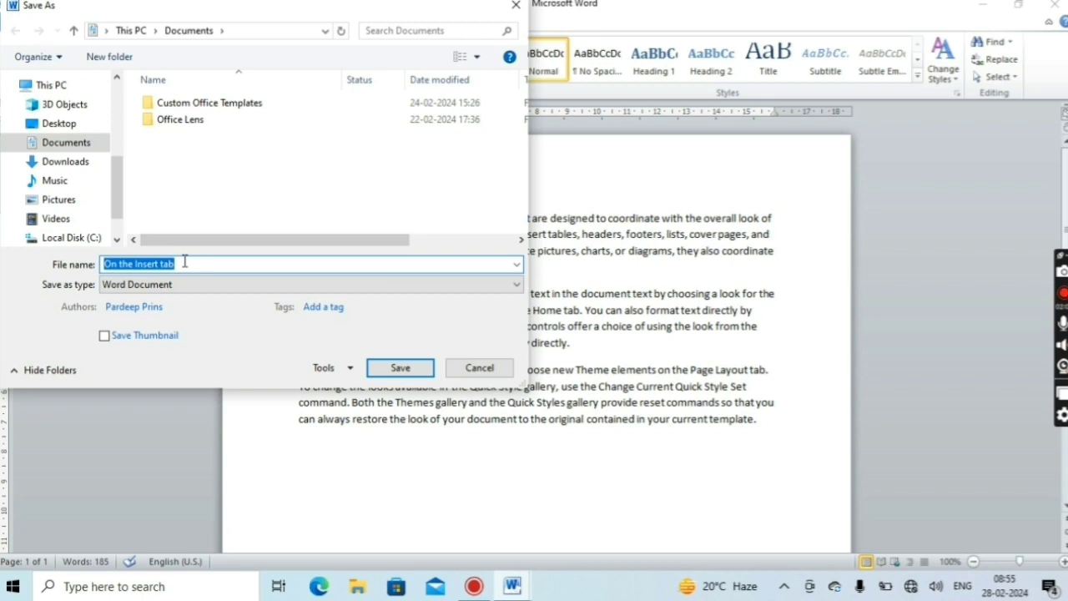
key(BackSpace)
text(priya)
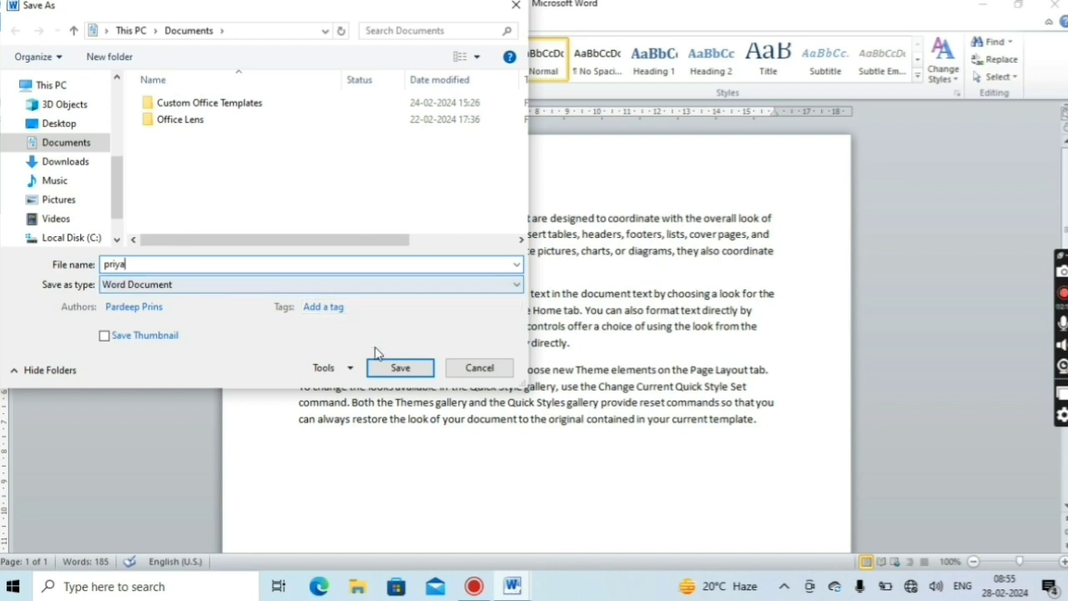
click(398, 369)
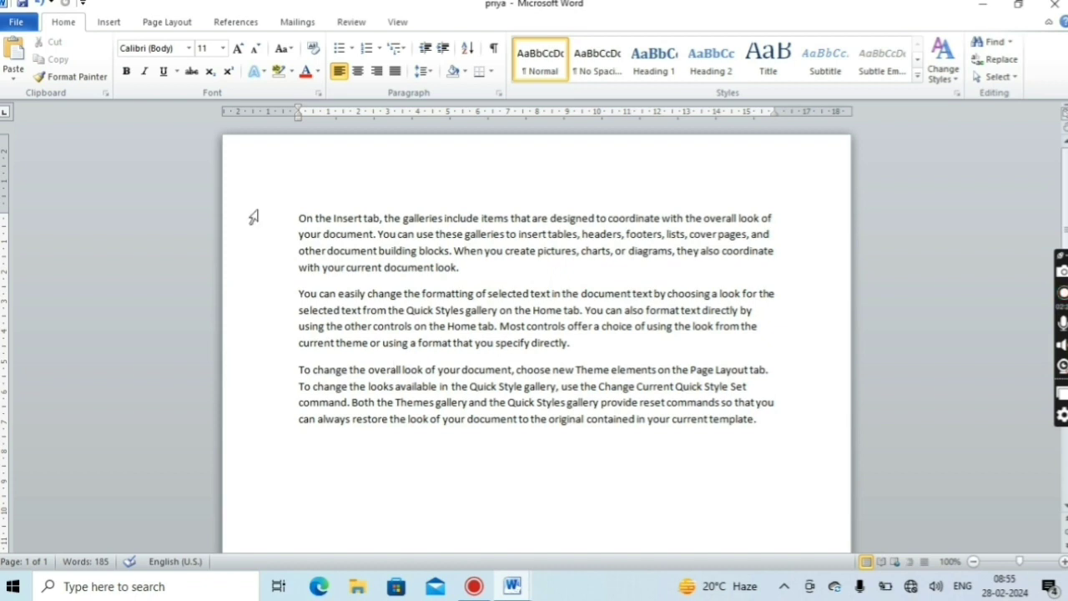
Add the line "Zedking- group of institutions" below the last sample paragraph.
click(19, 22)
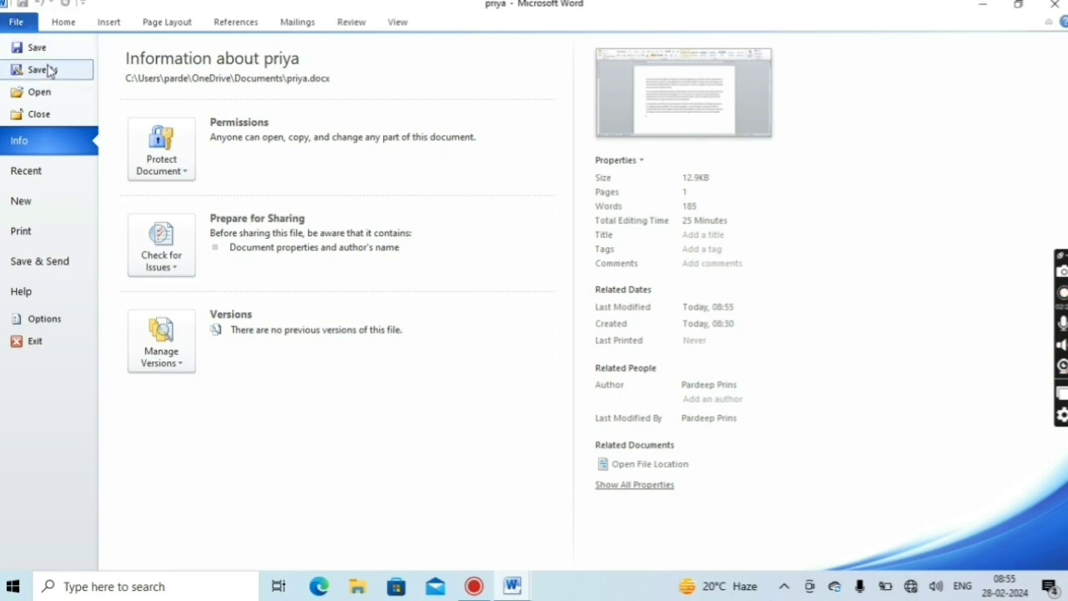
click(64, 25)
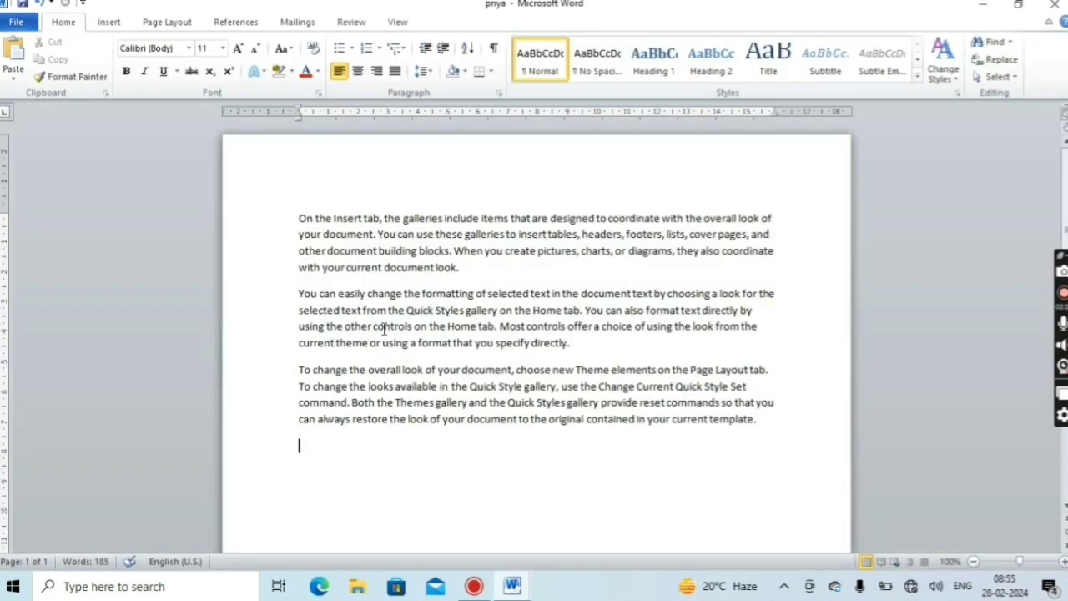
text(zedking group)
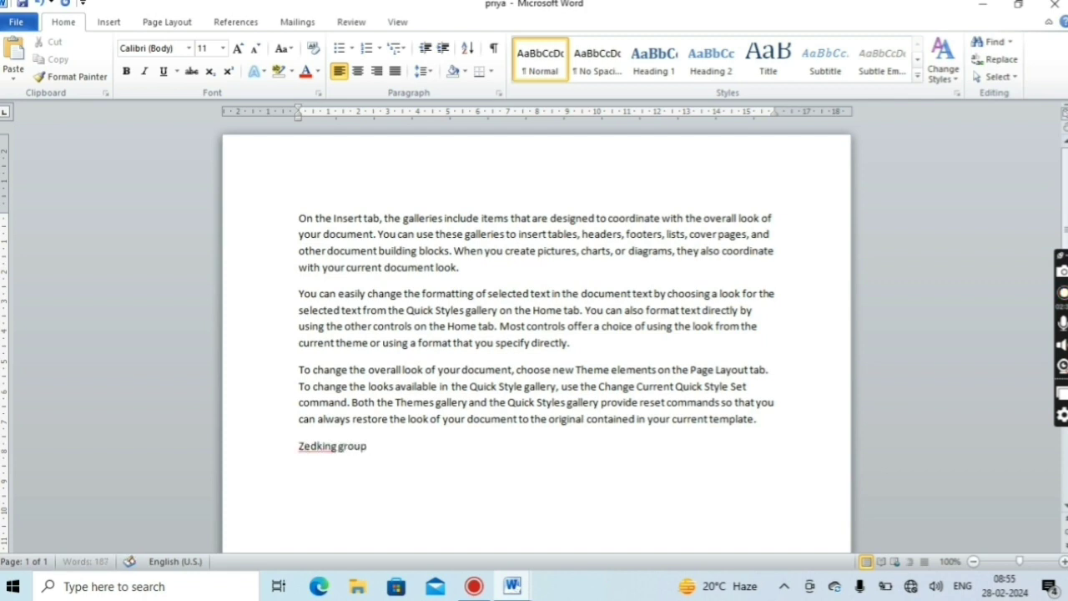
text( of institutions)
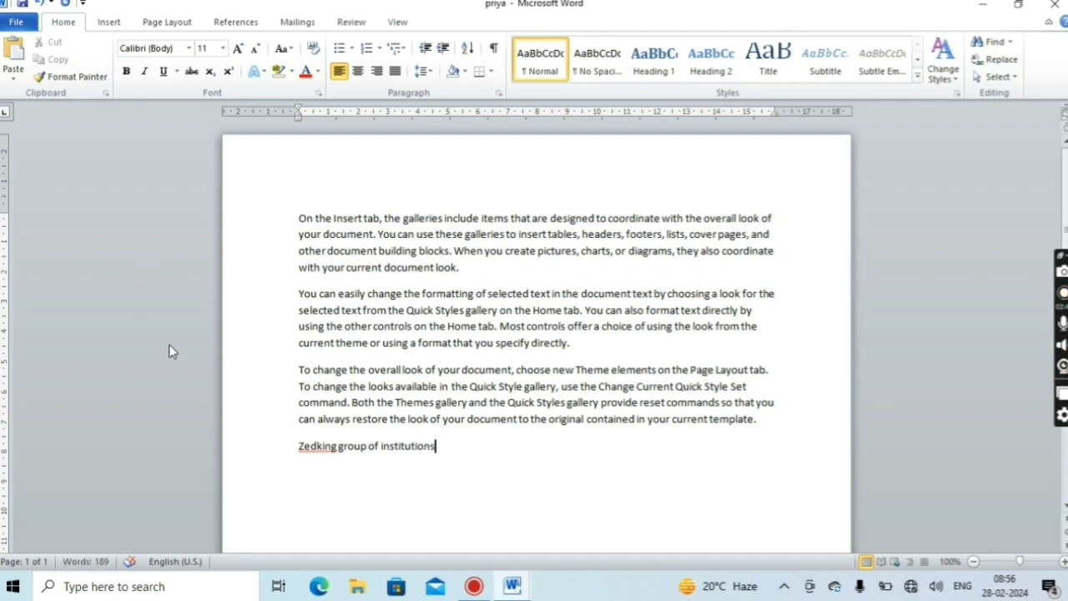
click(337, 446)
text(-)
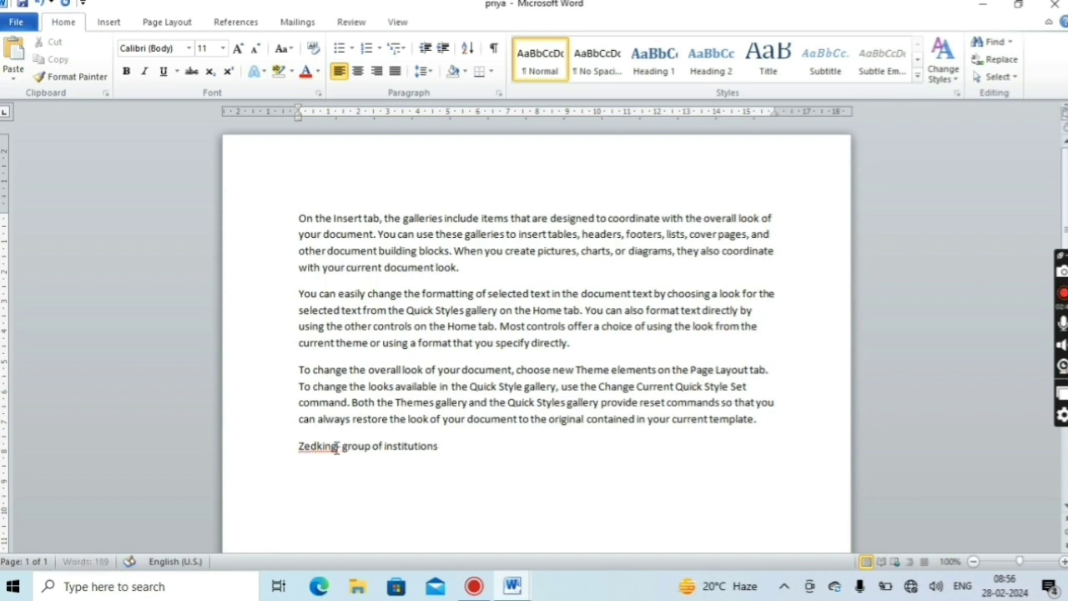
Save a copy of the document as mannu on the Desktop and minimize the window to check the file there.
click(14, 24)
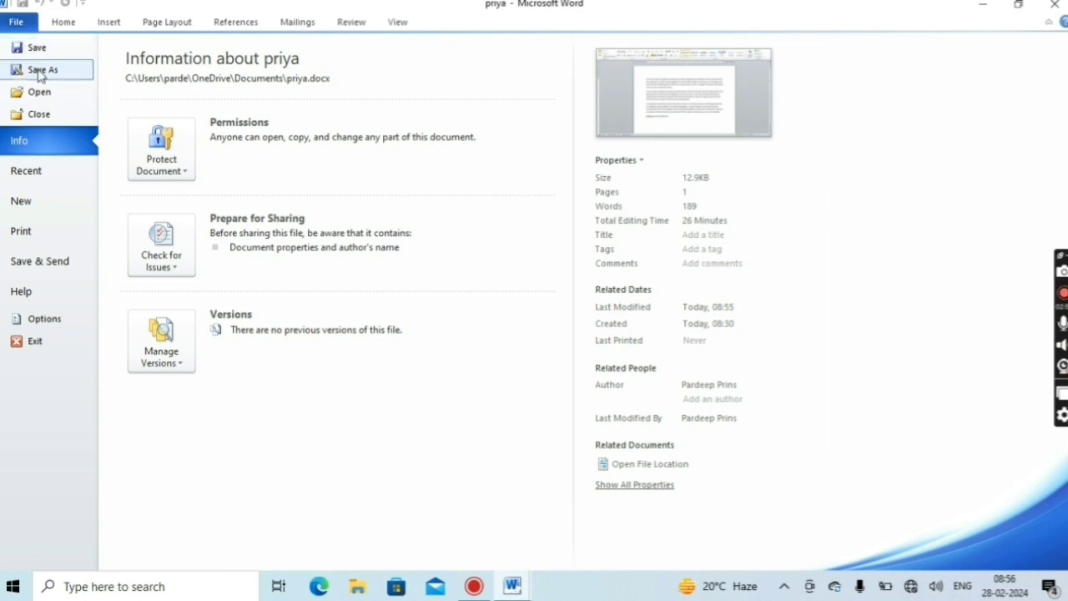
key(Escape)
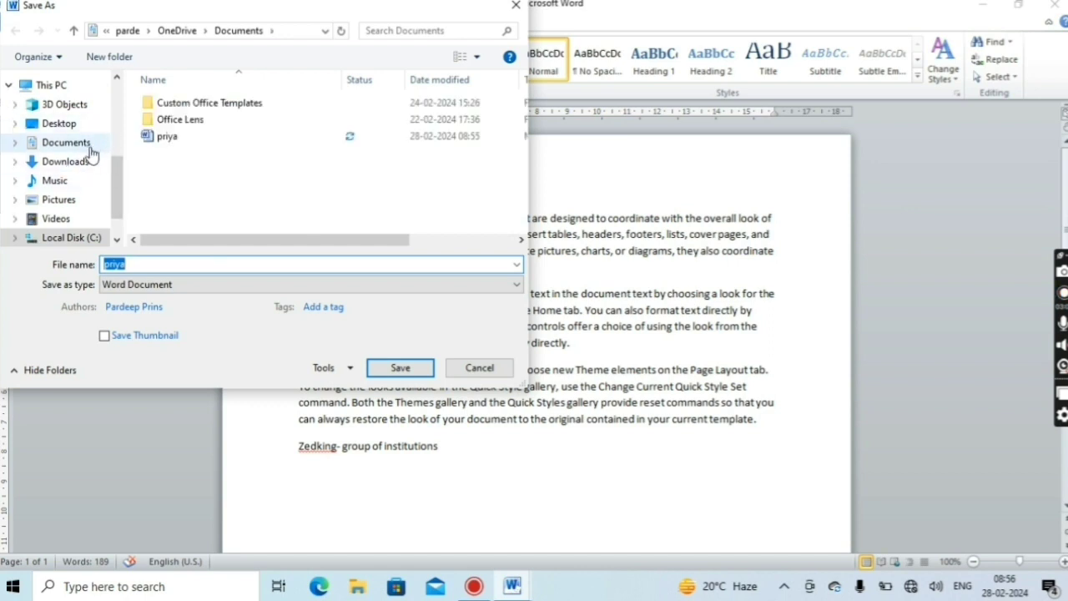
click(69, 123)
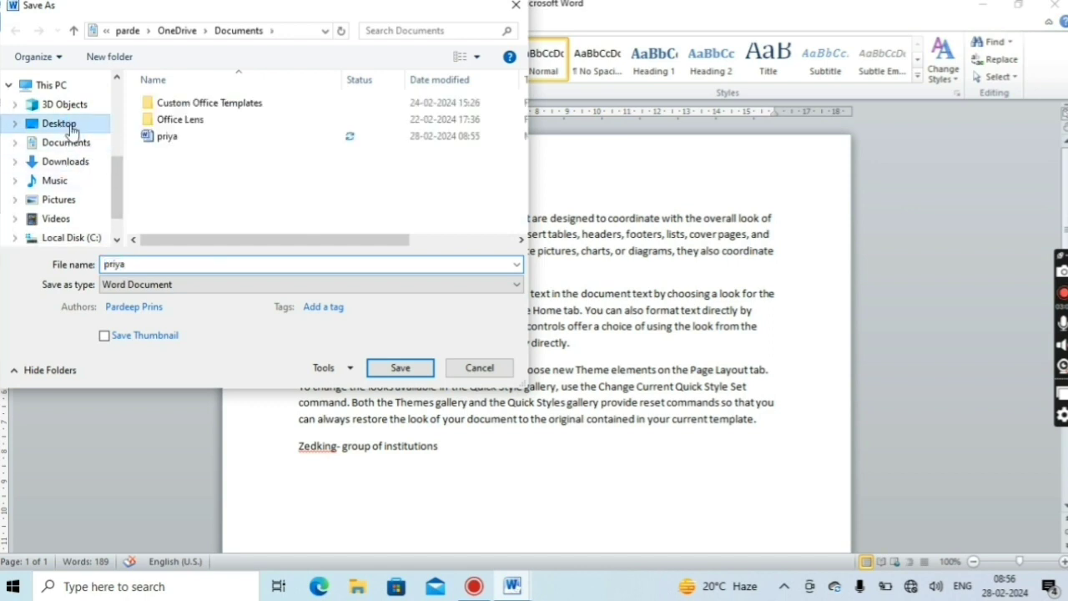
double_click(134, 269)
text(mannu)
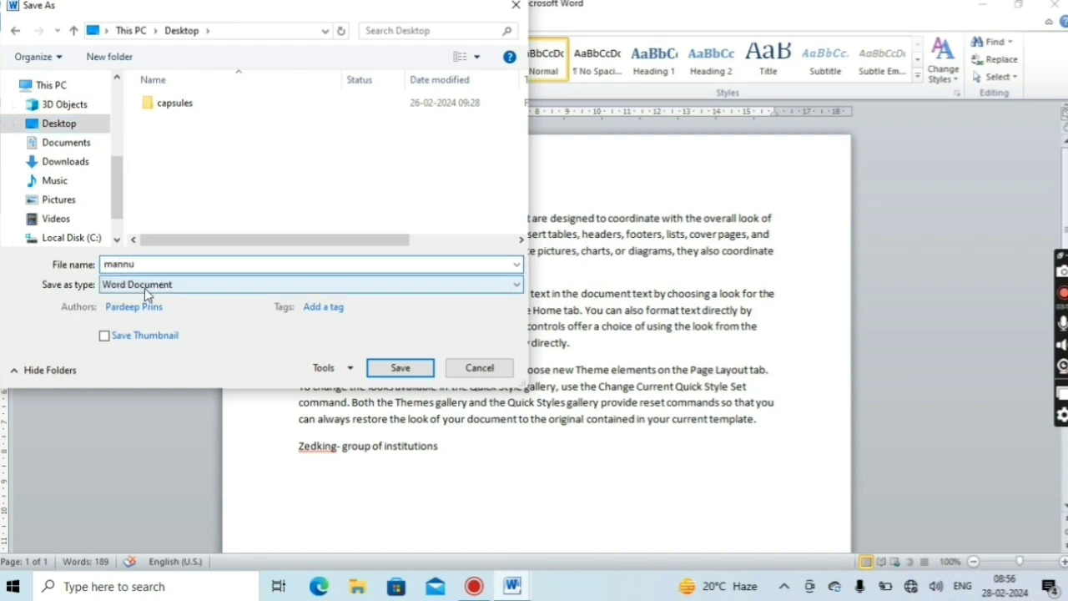
click(399, 369)
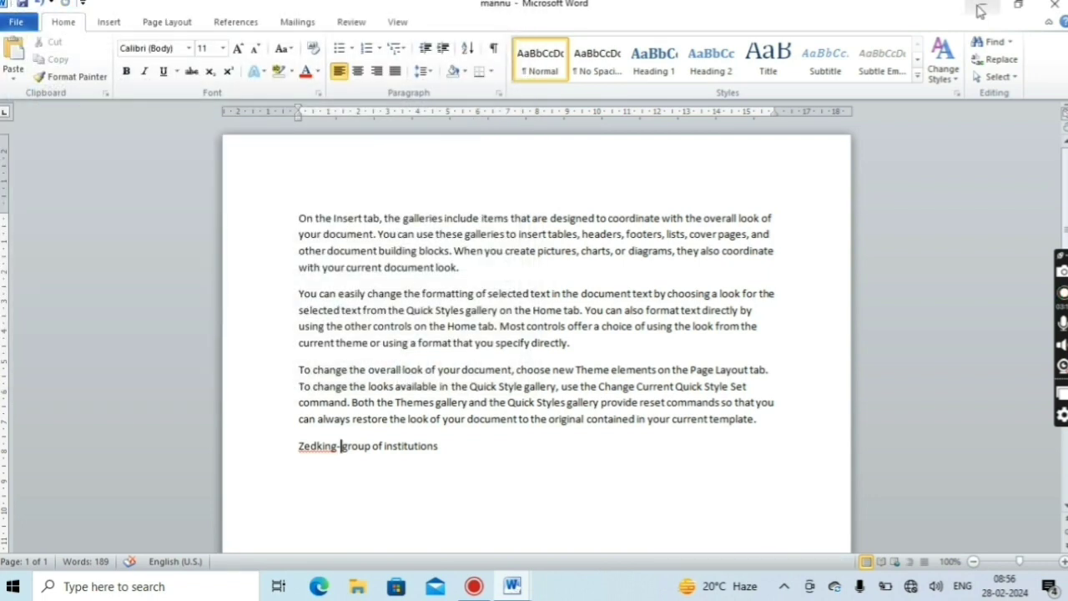
click(980, 10)
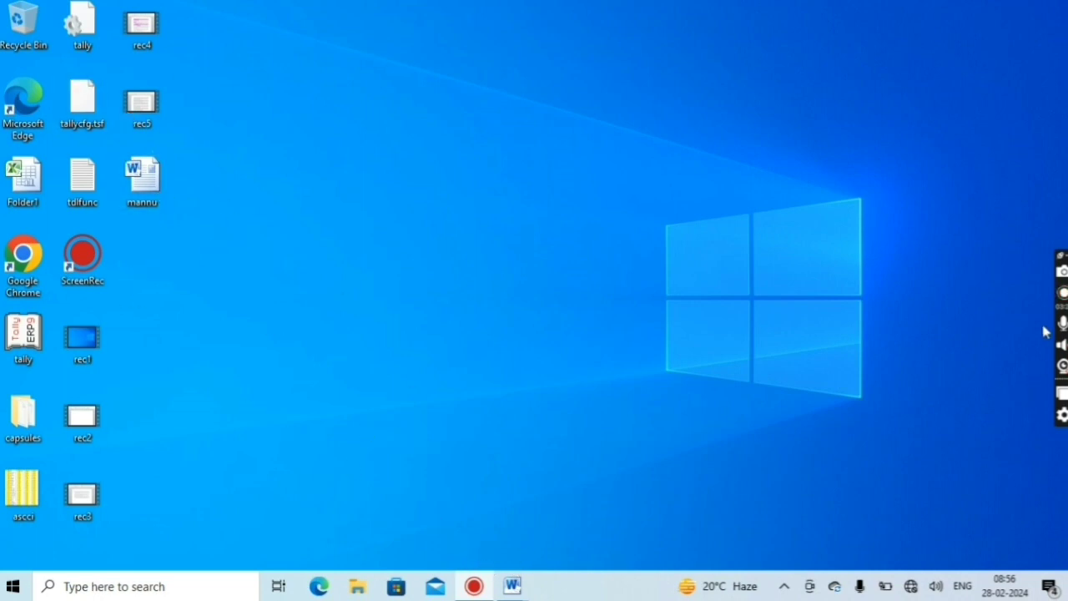
click(1062, 292)
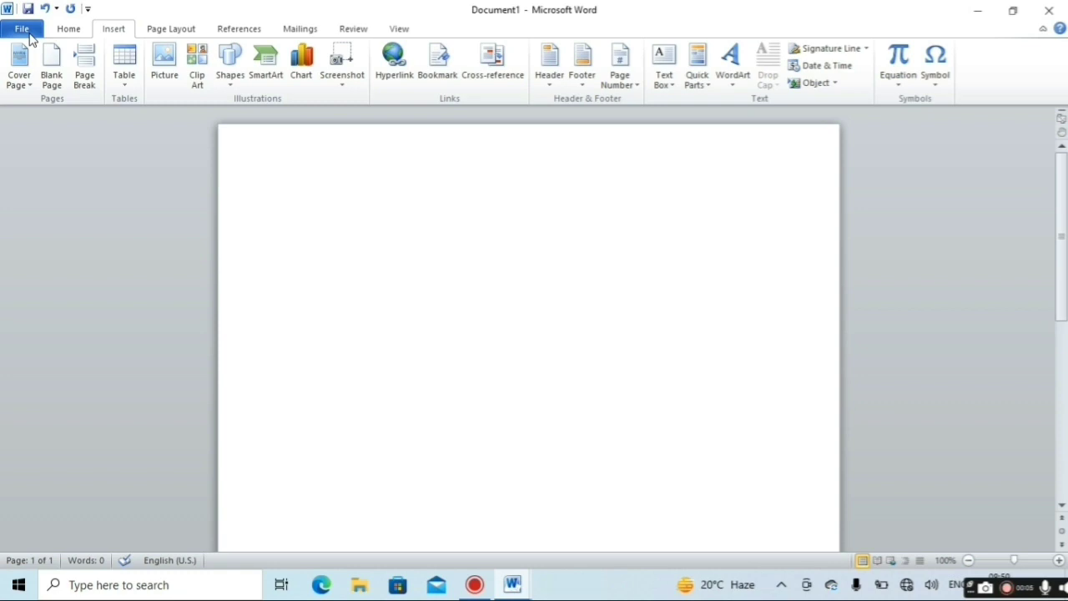
Open the saved document priya from the Documents folder.
click(23, 30)
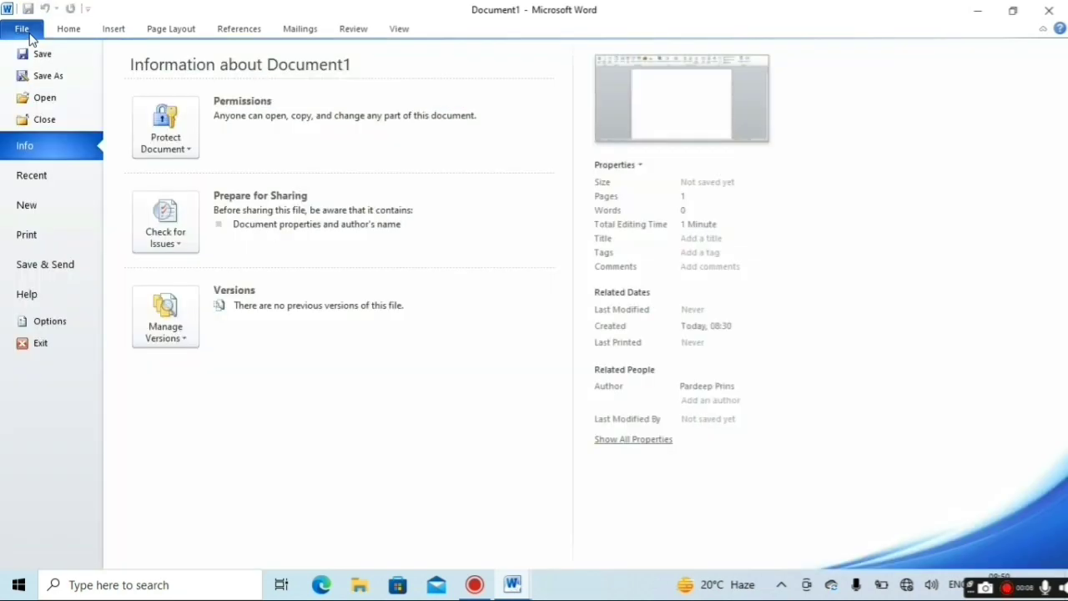
click(48, 96)
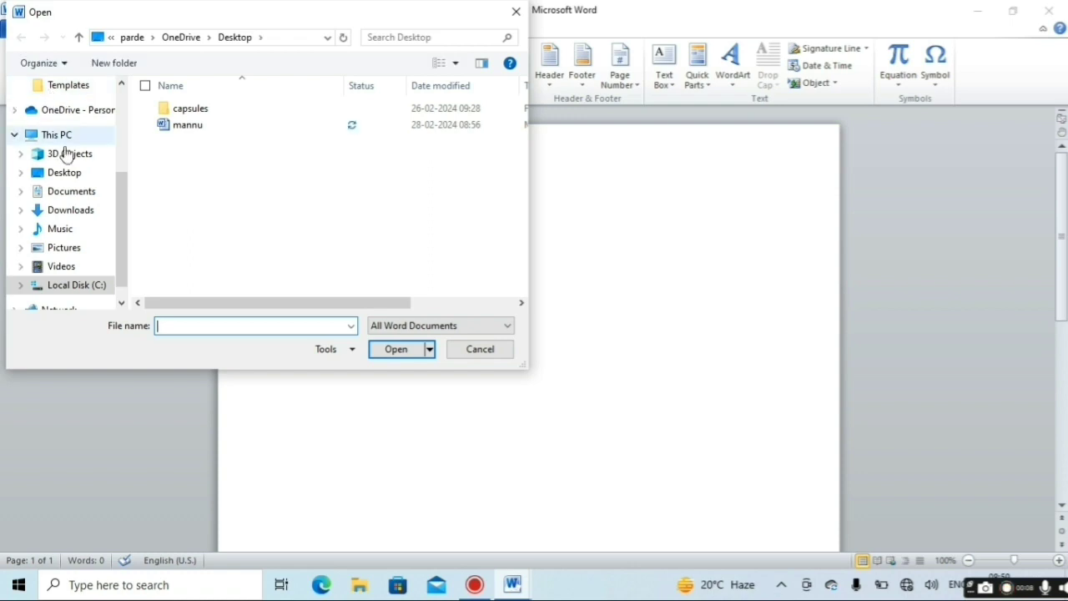
click(73, 193)
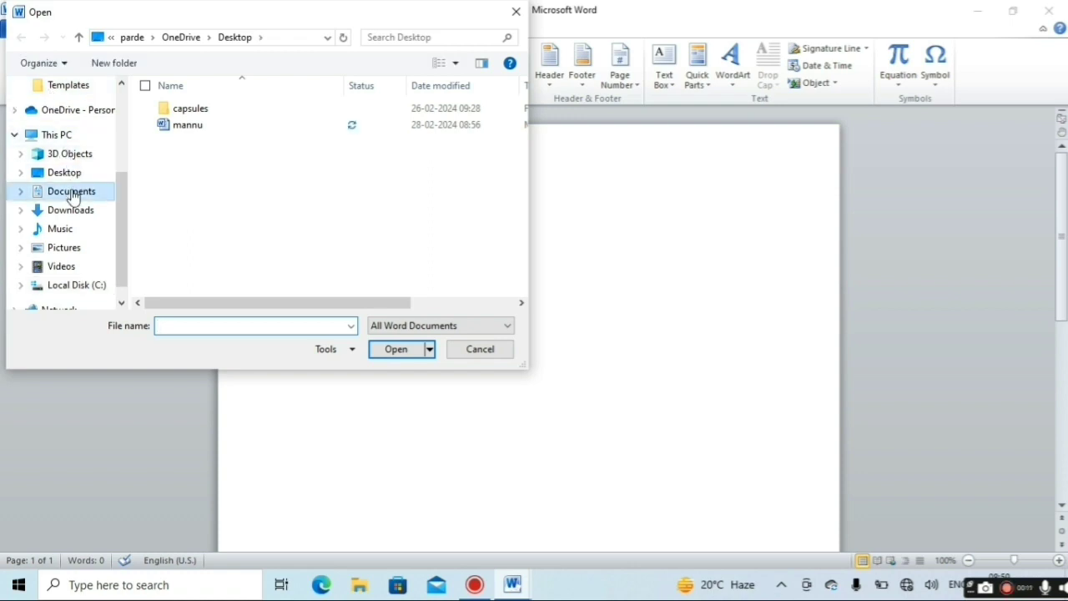
double_click(180, 142)
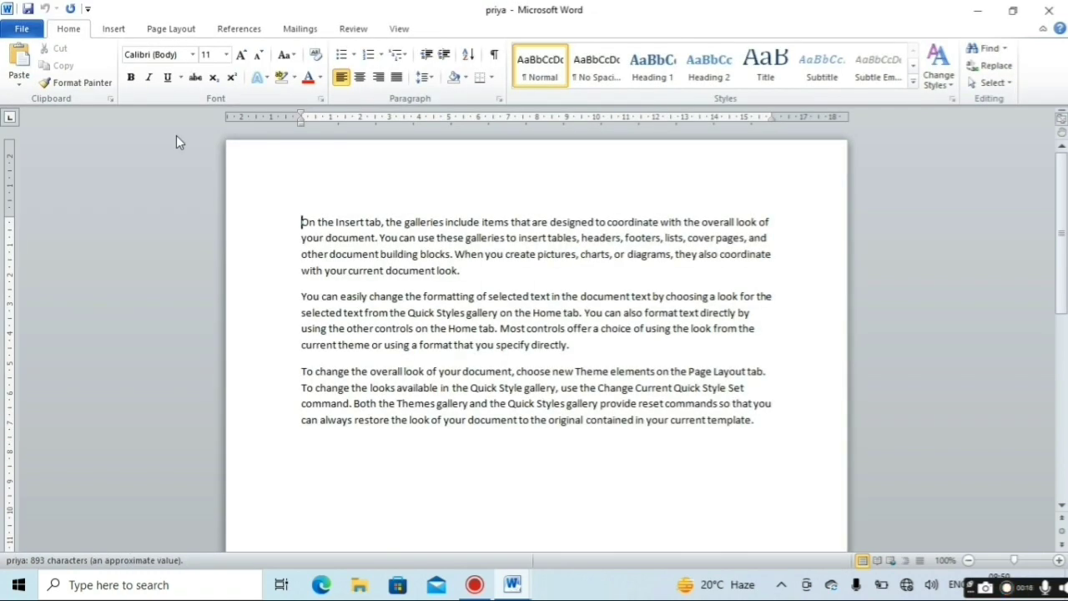
View the list of recent documents and create a new blank document.
click(8, 32)
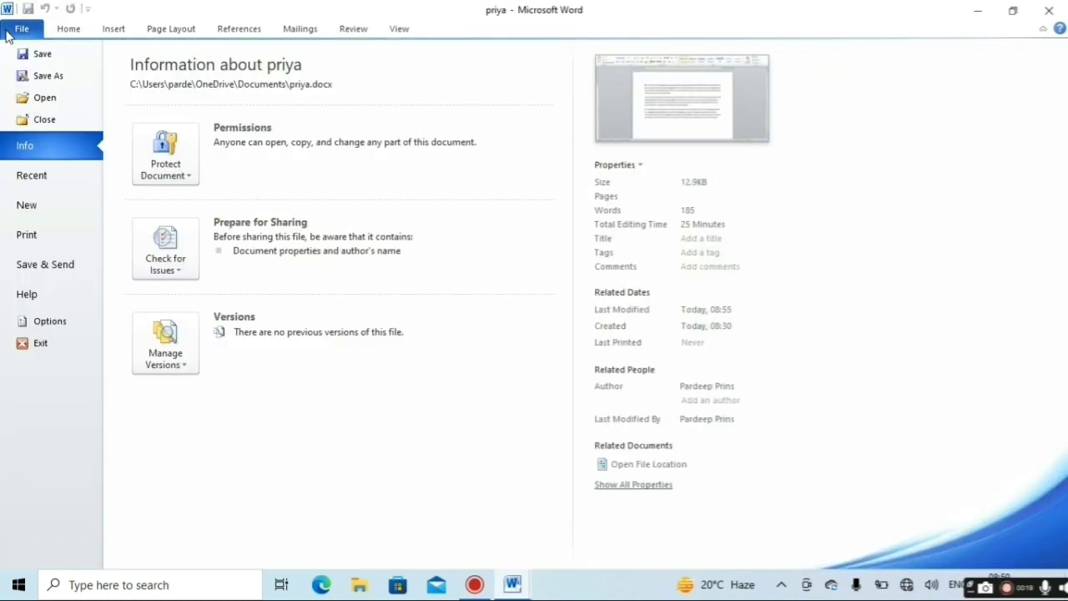
click(33, 176)
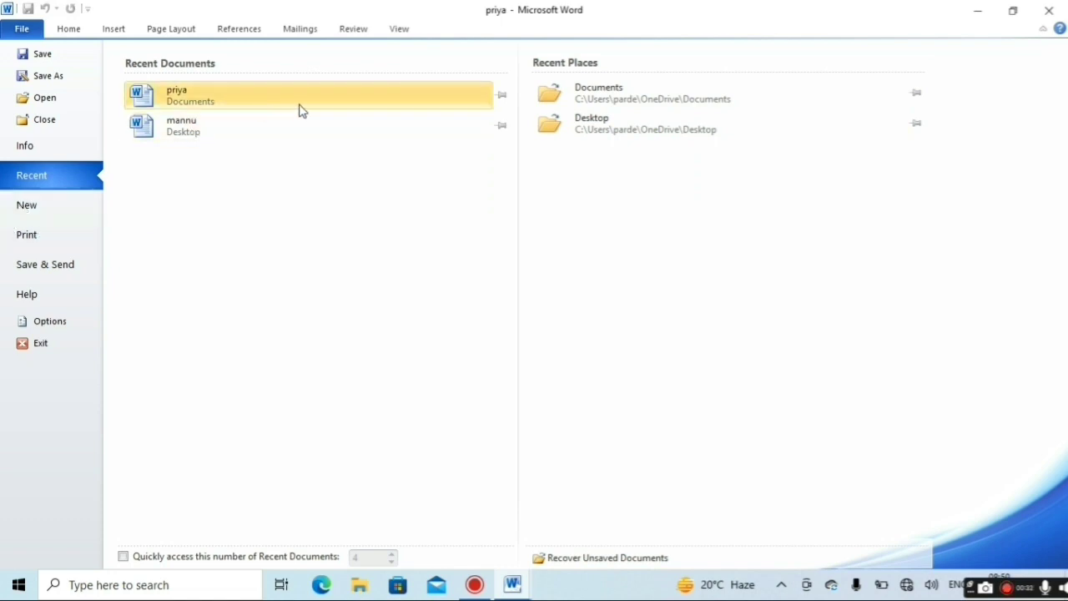
click(25, 209)
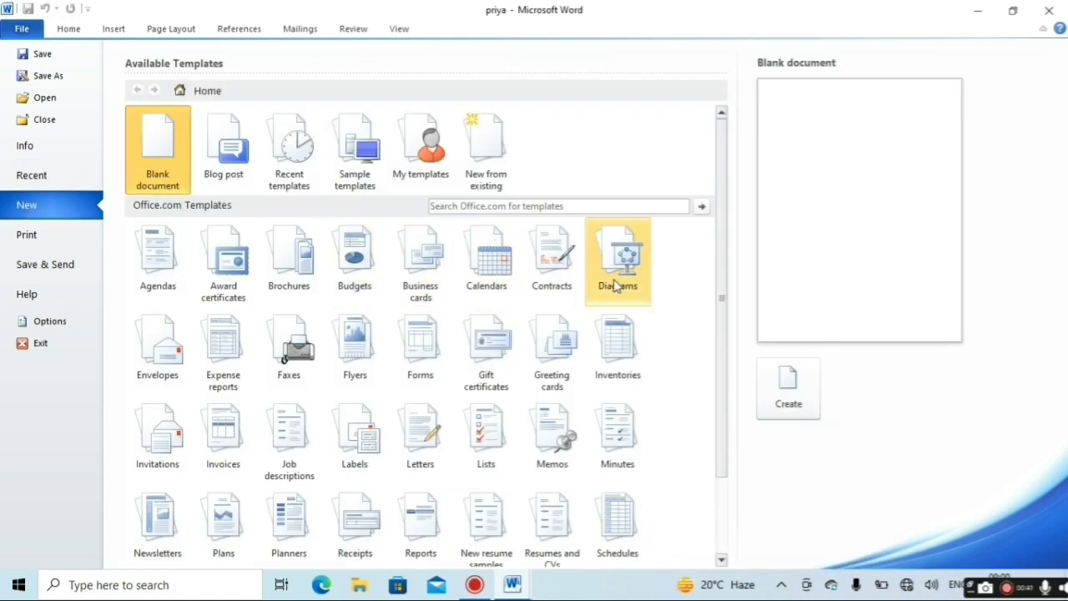
click(785, 374)
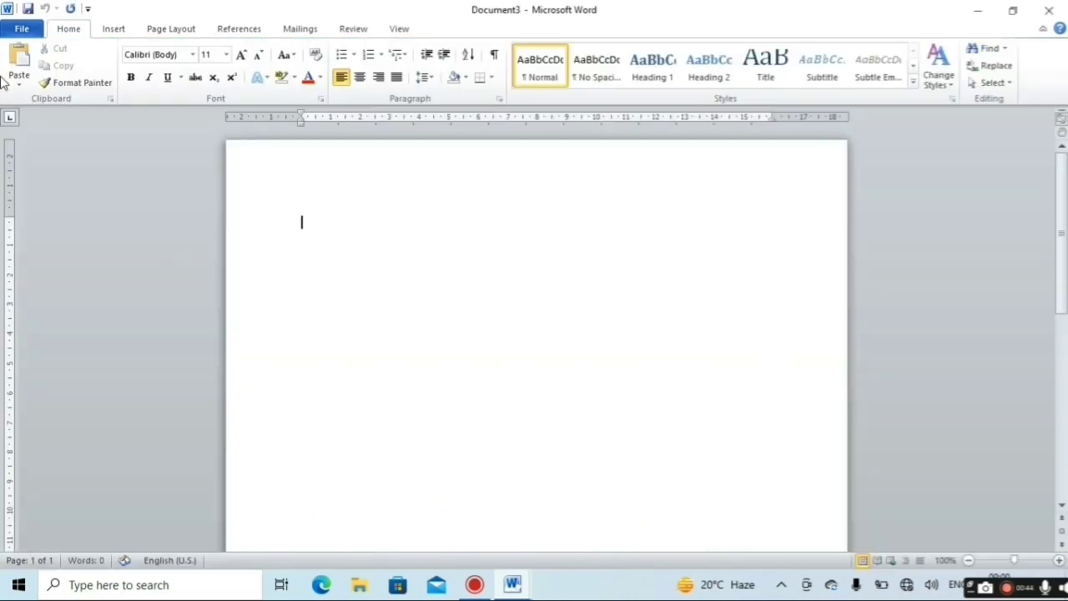
Examine the Save & Send options for sharing the new blank document.
click(22, 30)
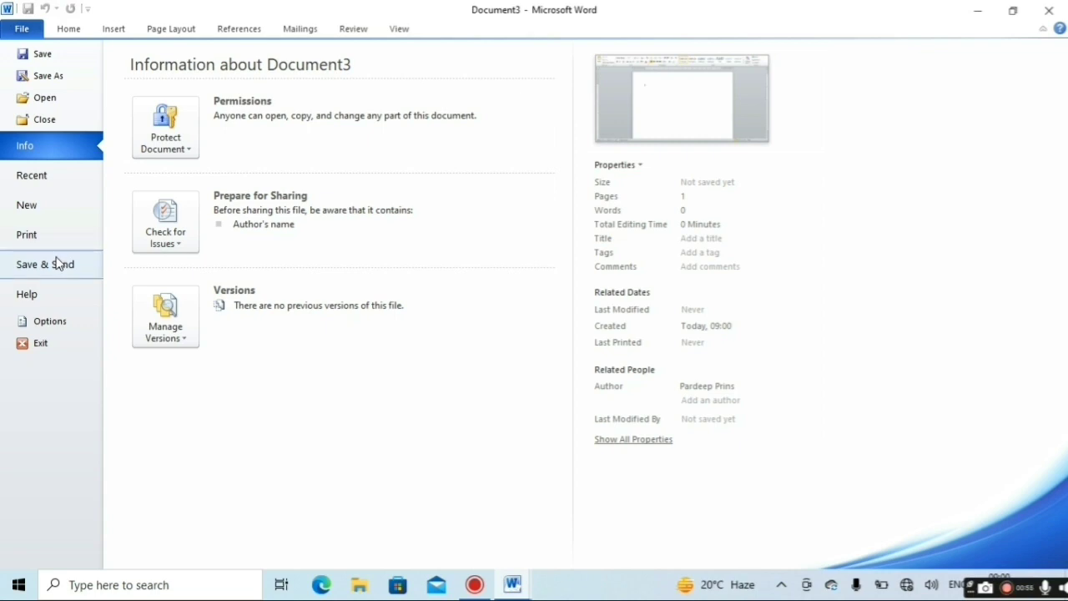
click(58, 264)
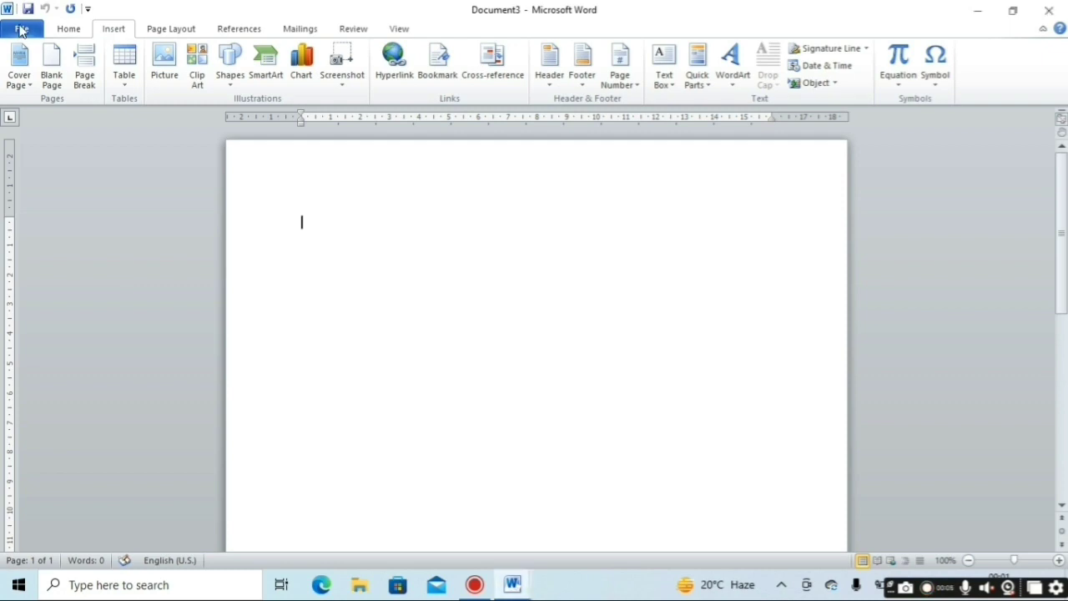
click(21, 30)
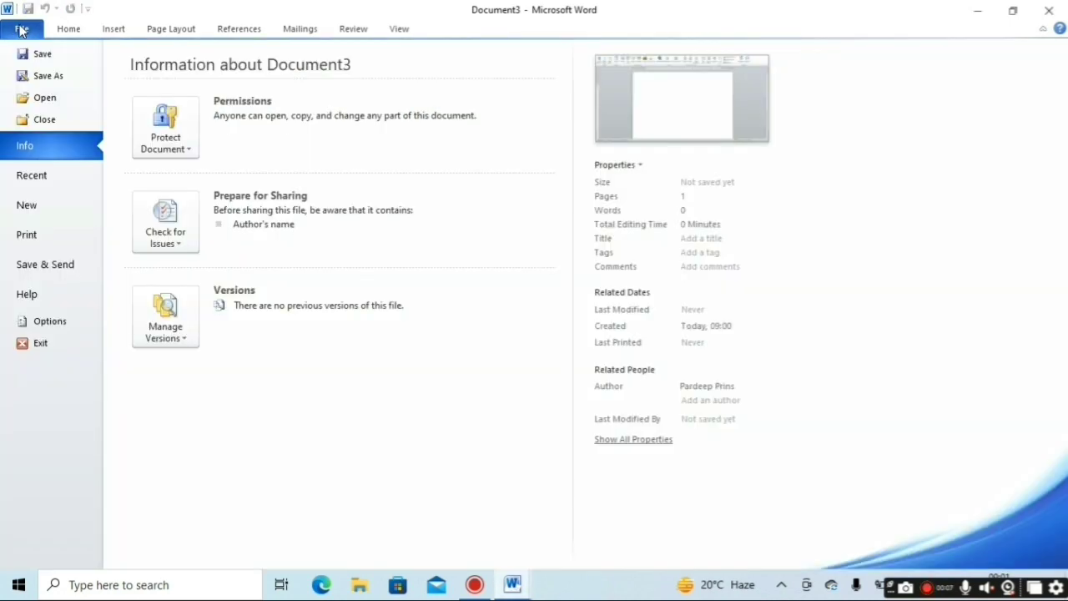
click(86, 267)
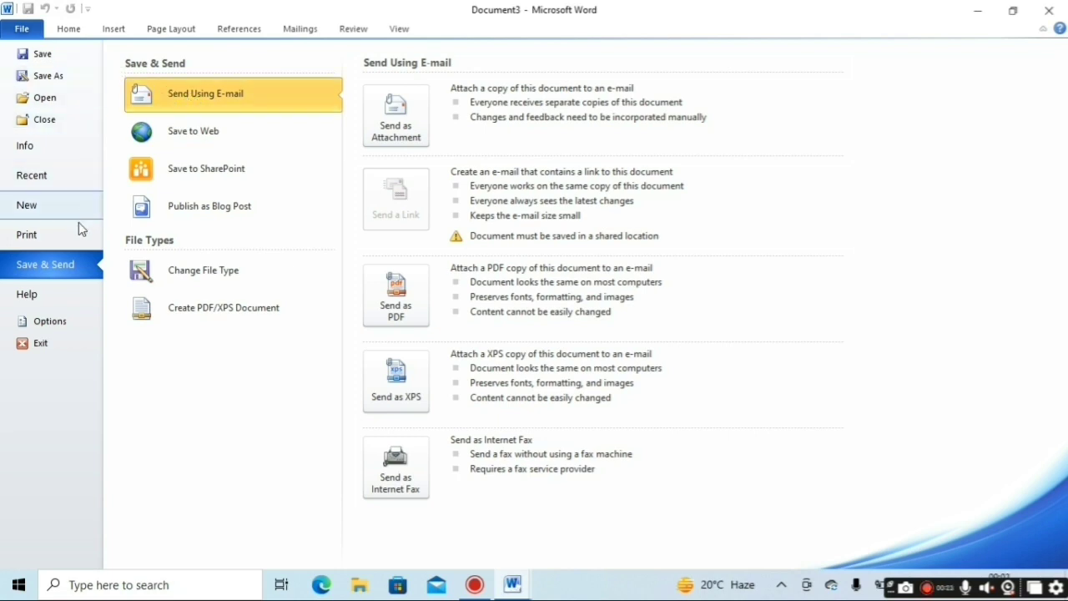
Look through the General, Display and Language pages of Word Options, and close the dialog without changes.
click(55, 324)
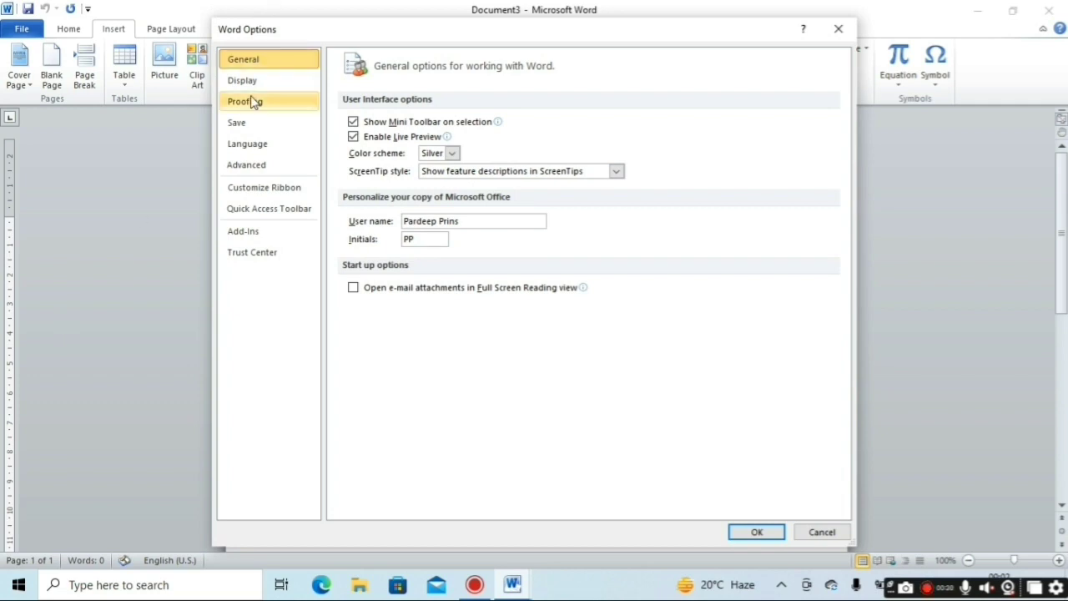
click(257, 83)
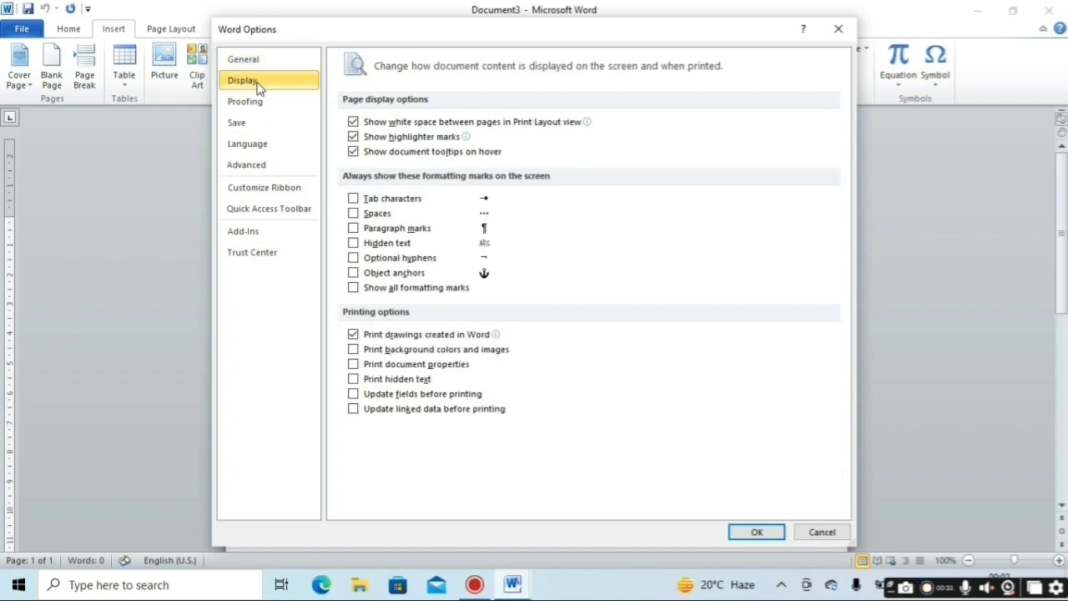
click(261, 145)
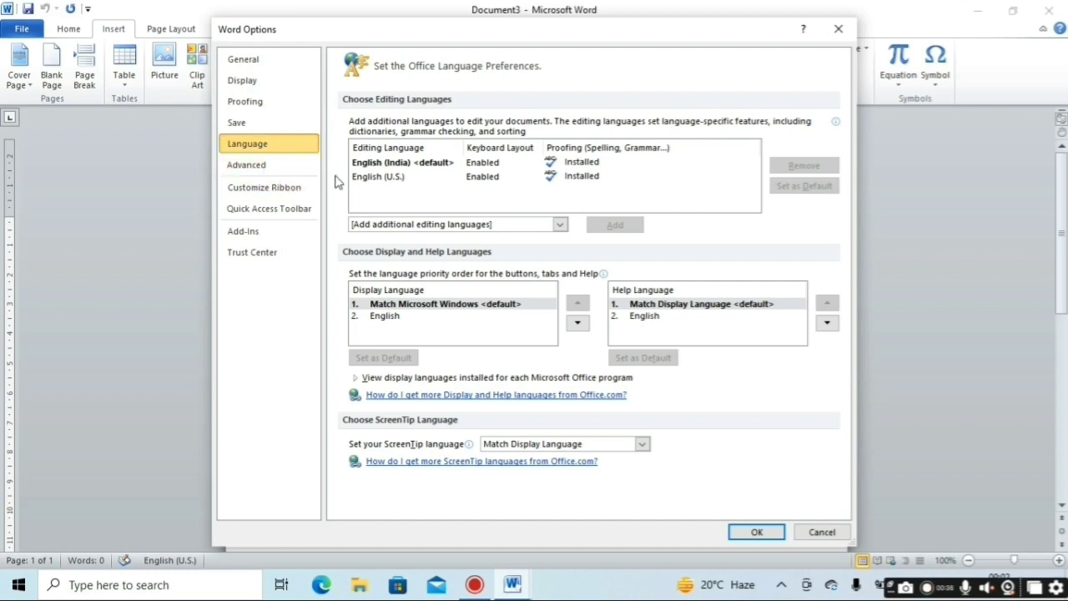
click(292, 60)
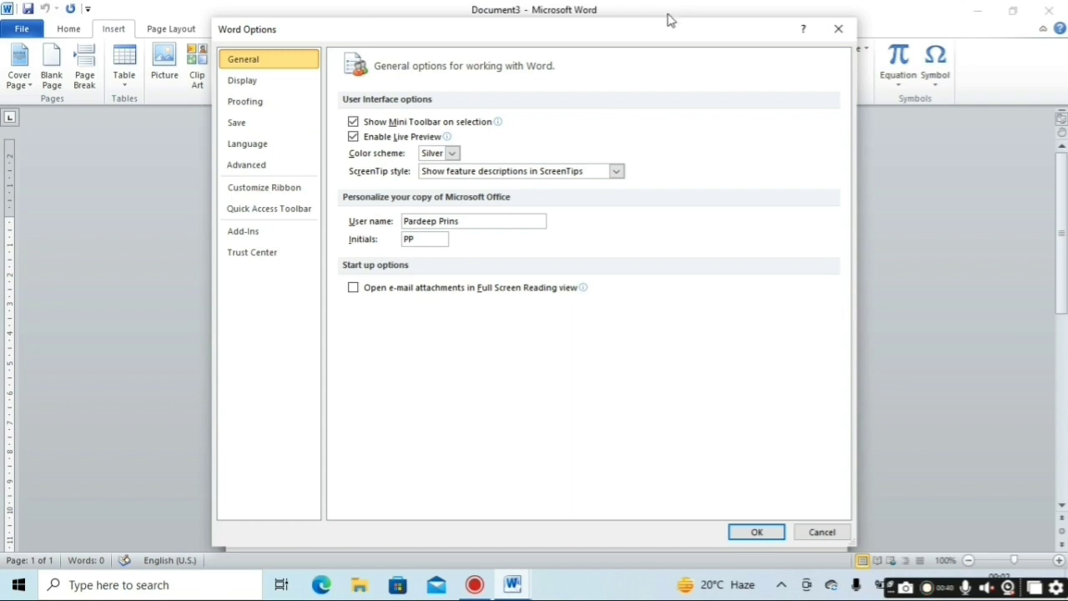
click(838, 28)
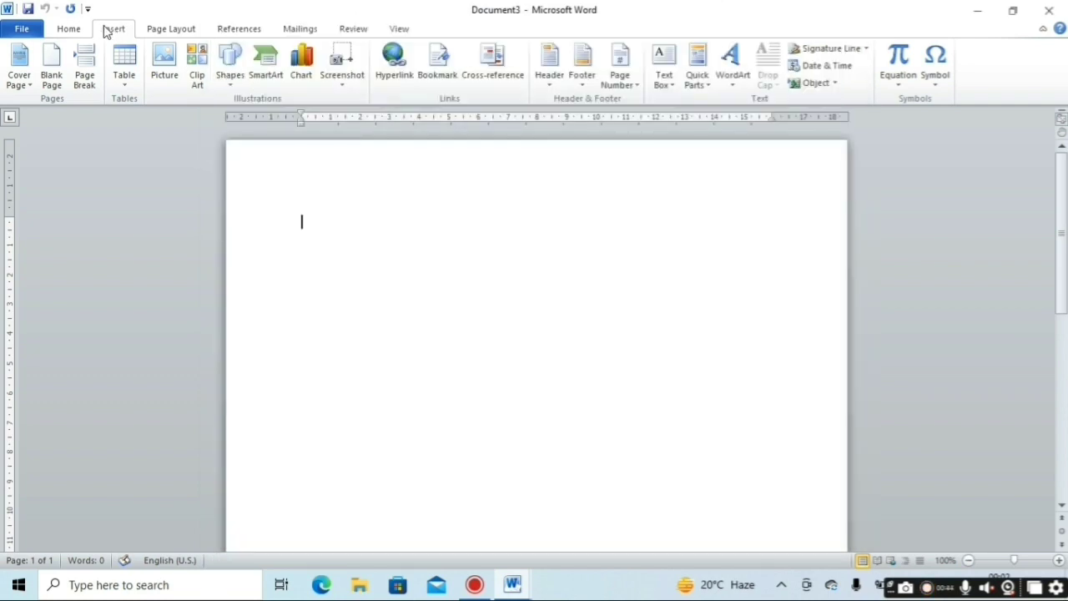
Exit the program from the blank document.
click(24, 32)
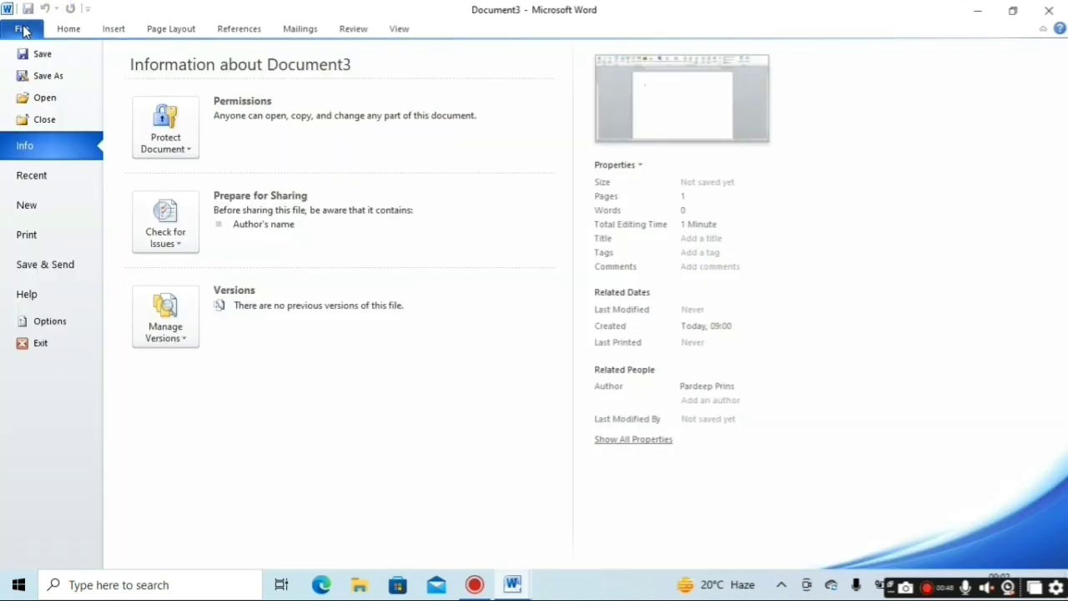
click(57, 344)
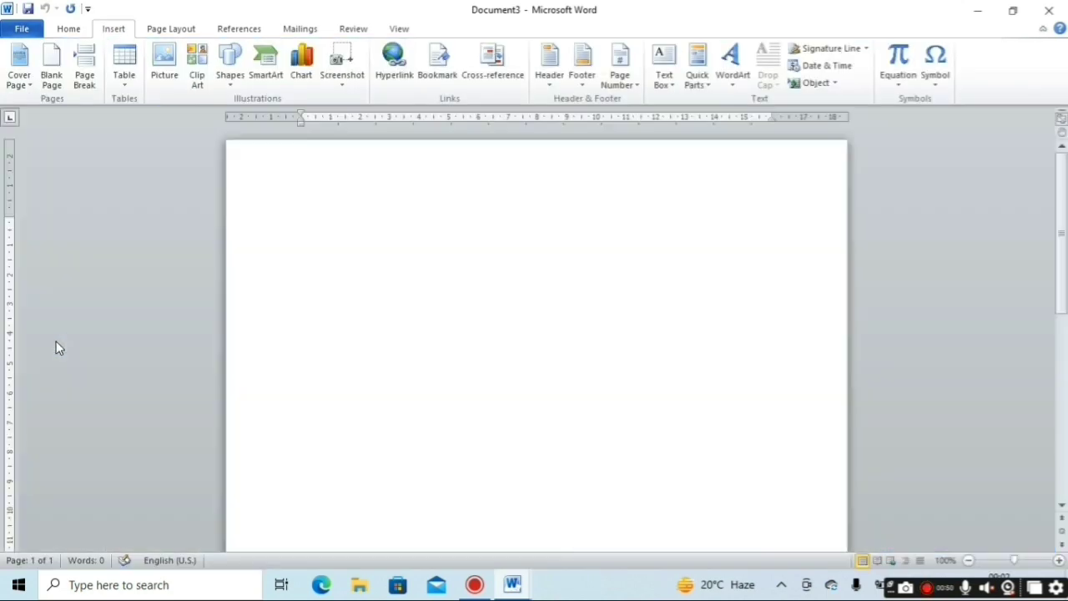